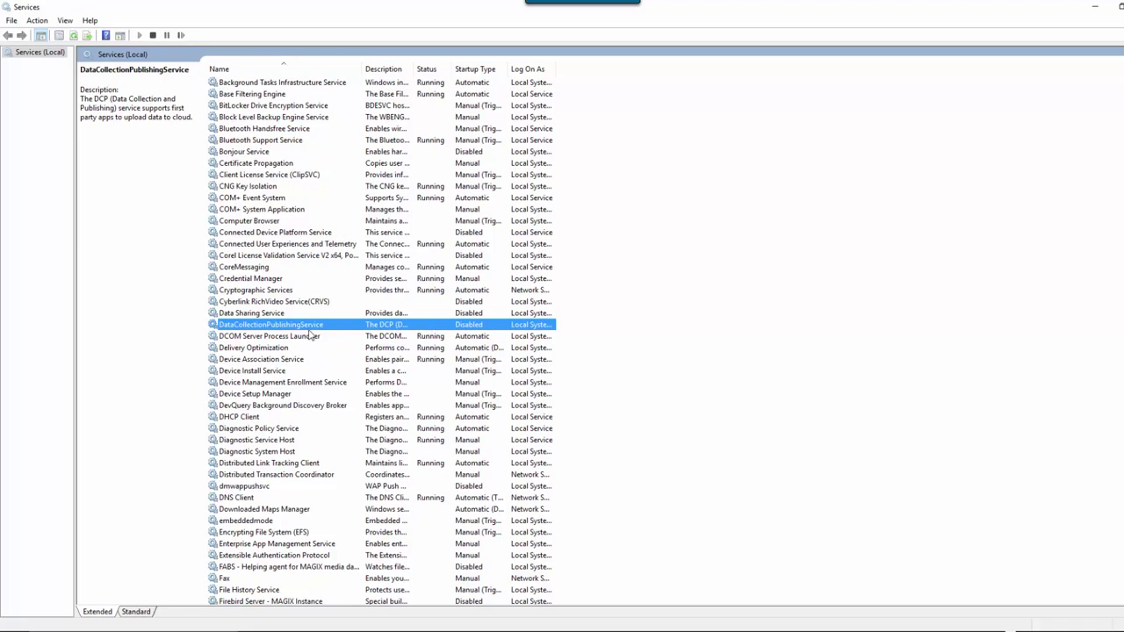
- Set the startup type of DataCollectionPublishingService to Disabled and apply the change
{"action": "double_click", "coordinate": [397, 327]}
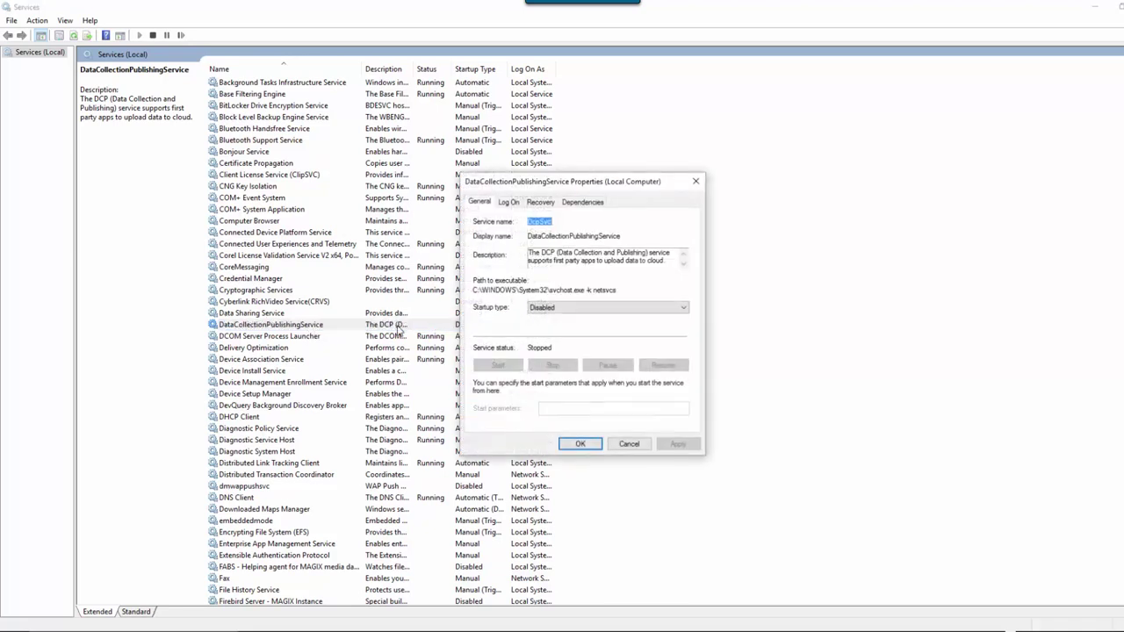
{"action": "left_click", "coordinate": [596, 308]}
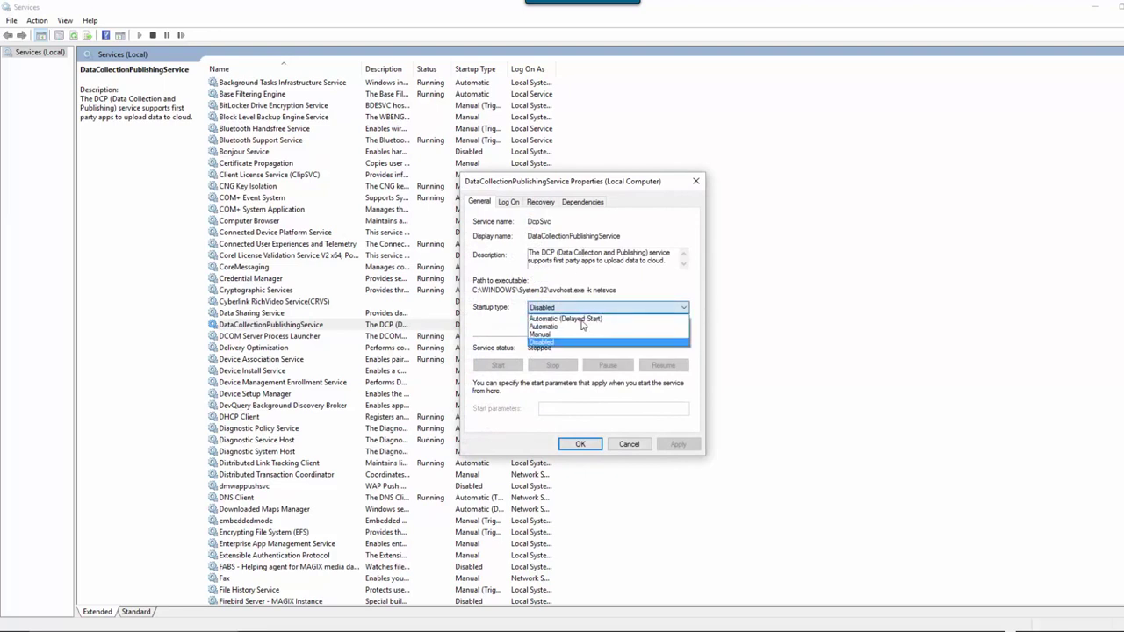
{"action": "left_click", "coordinate": [550, 347]}
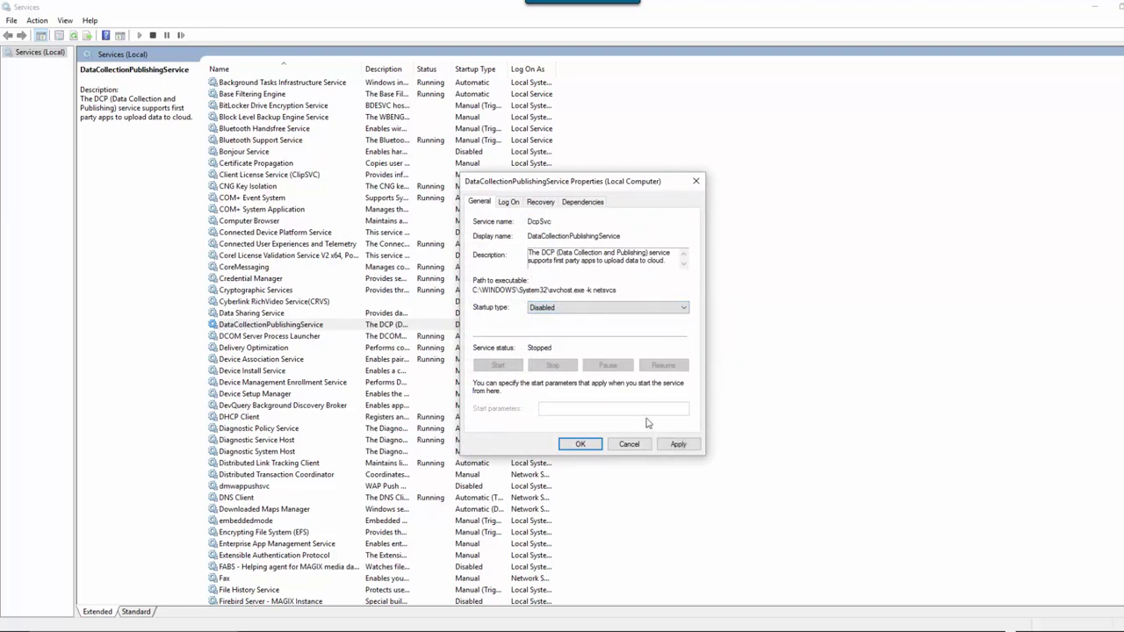
{"action": "left_click", "coordinate": [681, 445]}
{"action": "left_click", "coordinate": [581, 444]}
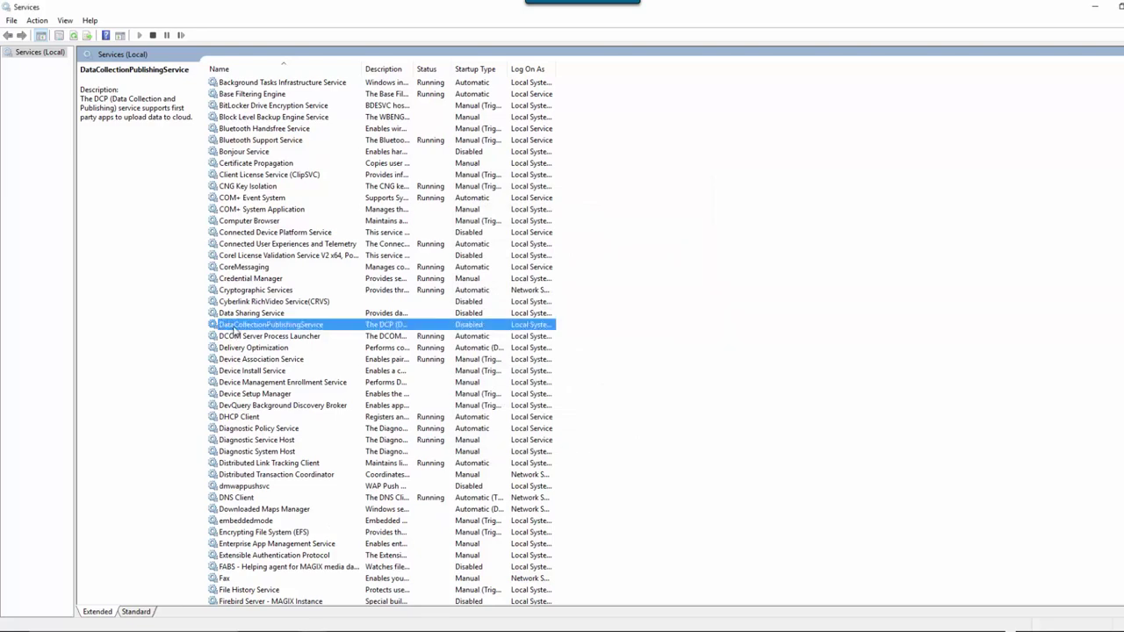
- Set the startup type of the Windows Search service to Manual and apply the change
{"action": "scroll", "coordinate": [224, 444], "scroll_direction": "down", "scroll_amount": 20}
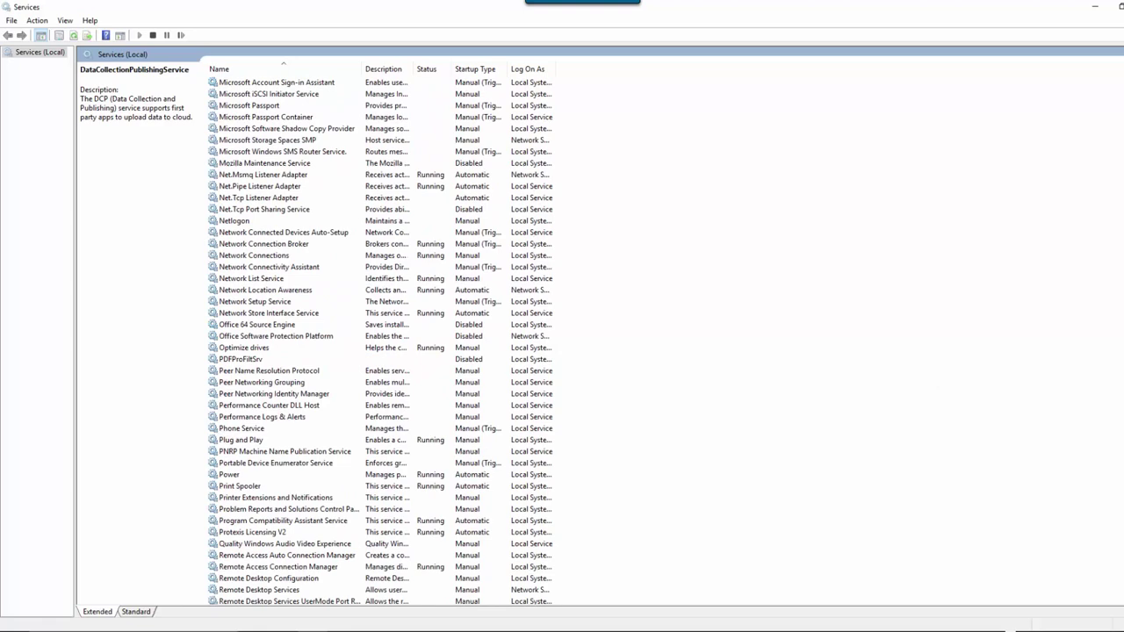
{"action": "scroll", "coordinate": [378, 334], "scroll_direction": "down", "scroll_amount": 20}
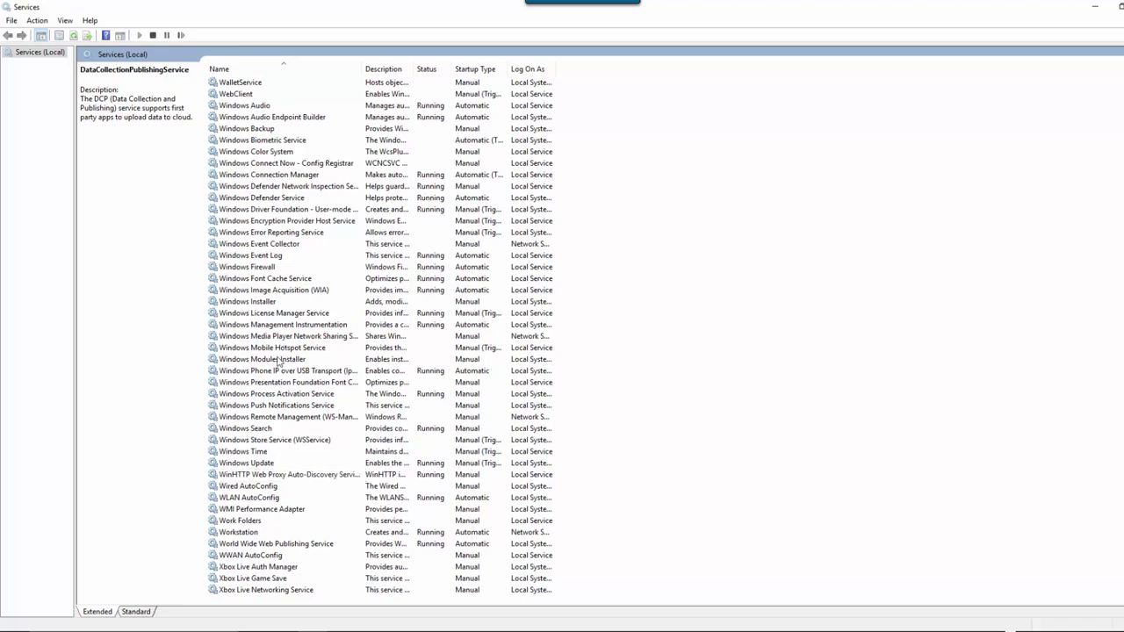
{"action": "left_click", "coordinate": [250, 430]}
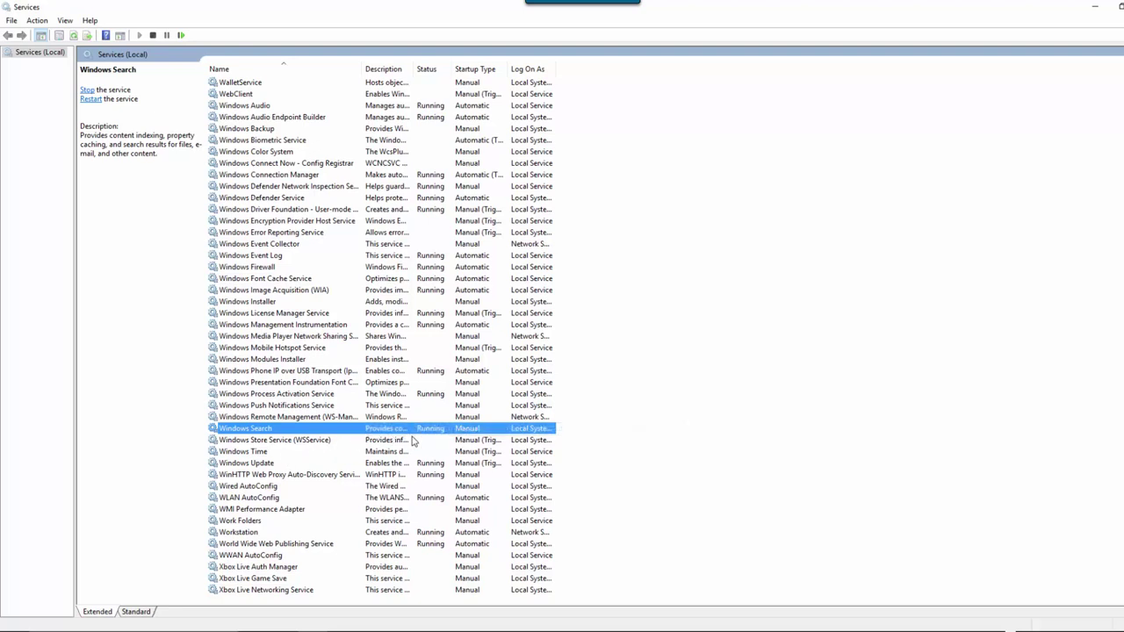
{"action": "double_click", "coordinate": [430, 433]}
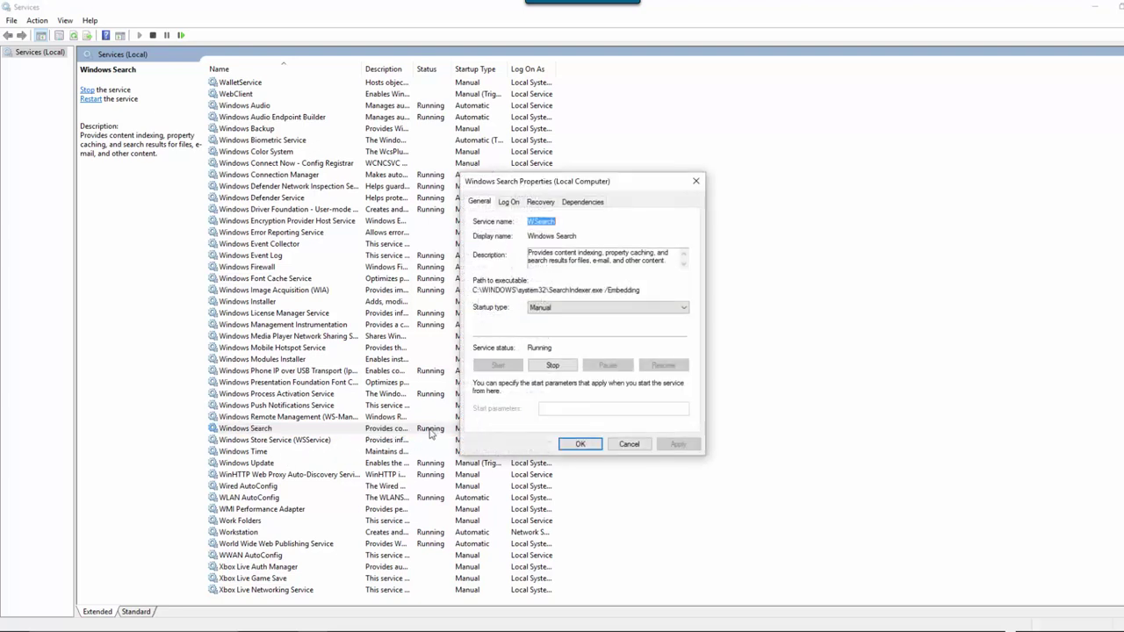
{"action": "left_click", "coordinate": [590, 313]}
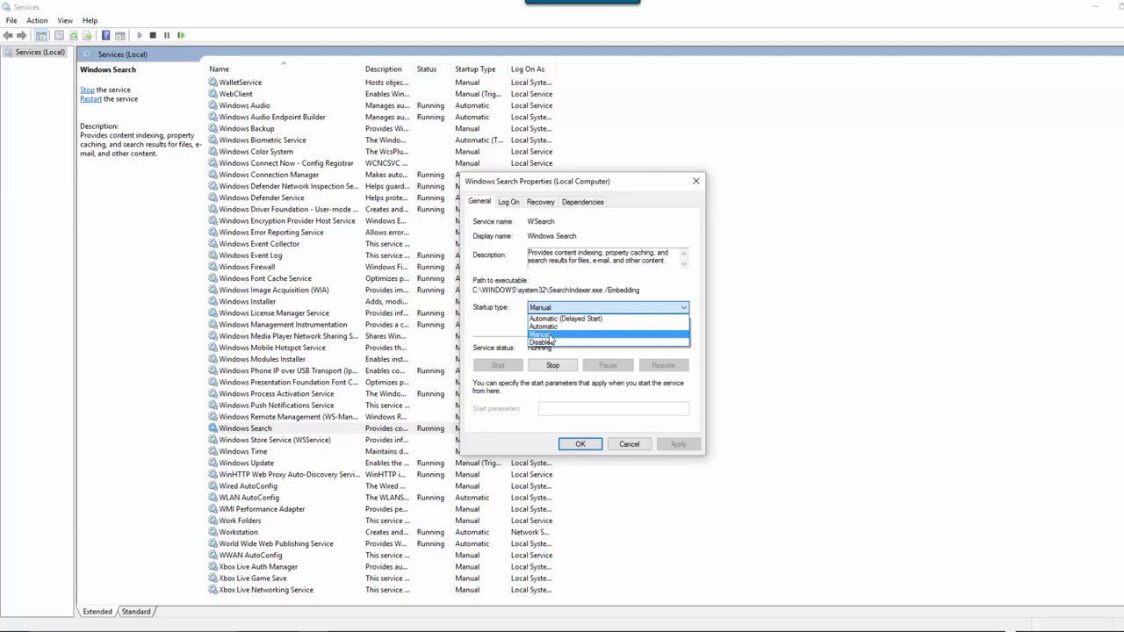
{"action": "left_click", "coordinate": [553, 337]}
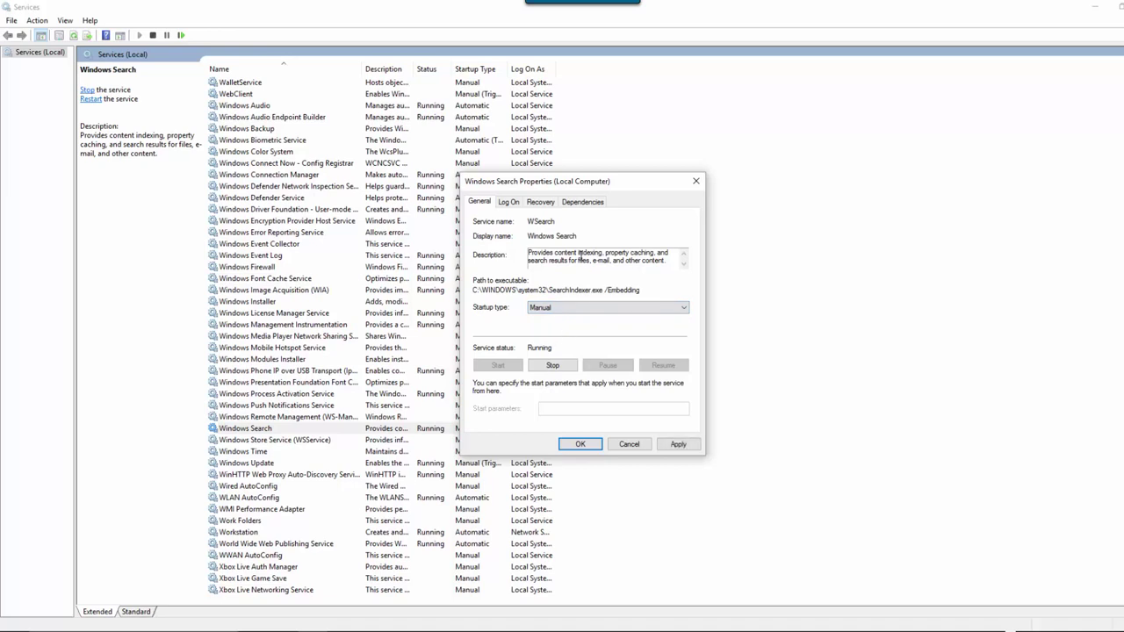
{"action": "left_click_drag", "start_coordinate": [622, 184], "coordinate": [639, 148]}
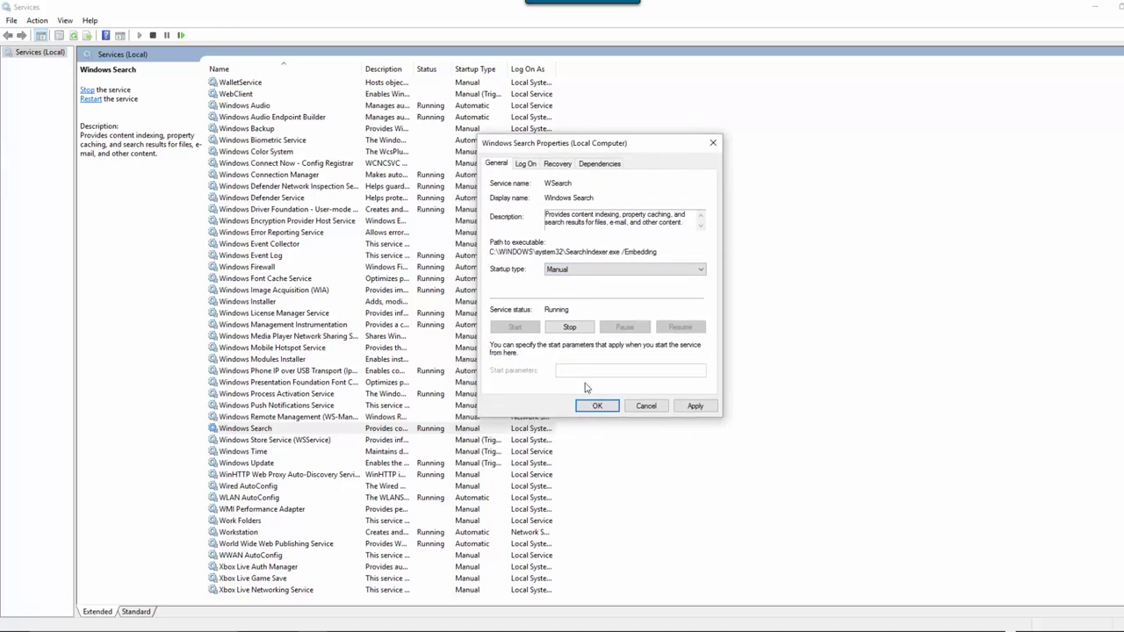
{"action": "left_click", "coordinate": [711, 408]}
{"action": "left_click", "coordinate": [597, 405]}
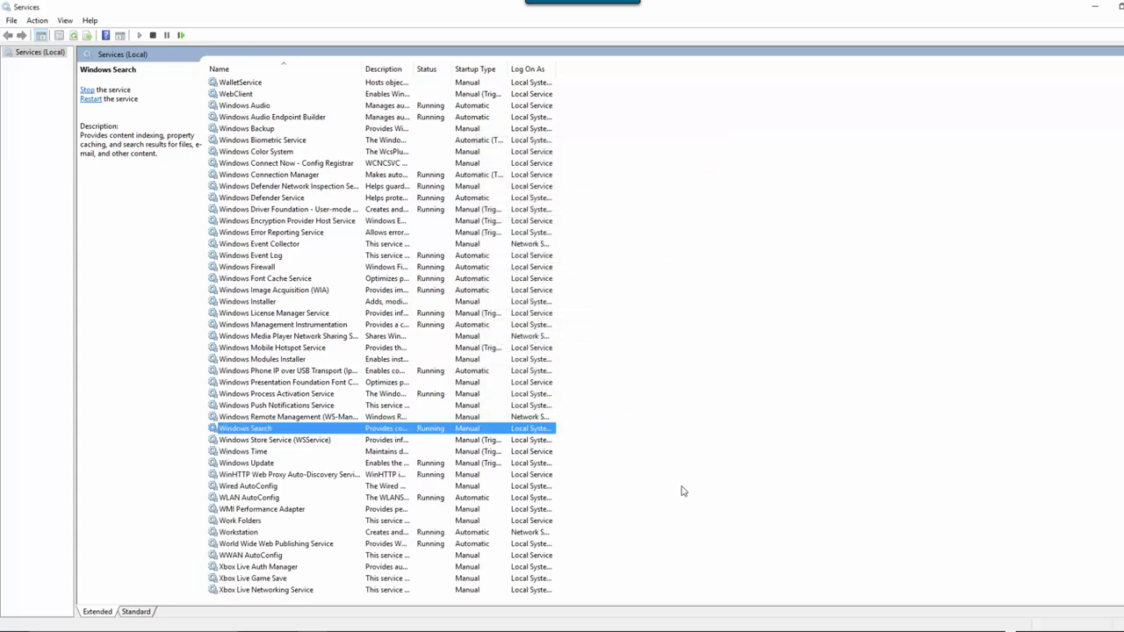
- Set the startup type of the Data Sharing Service to Disabled and confirm its properties
{"action": "scroll", "coordinate": [309, 384], "scroll_direction": "up", "scroll_amount": 20}
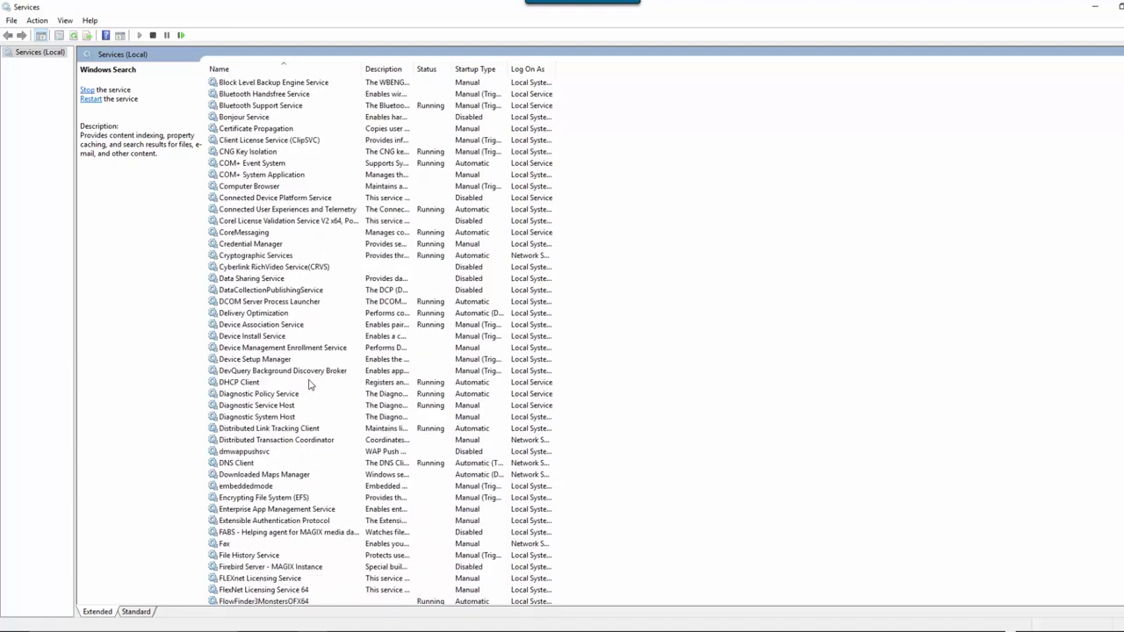
{"action": "scroll", "coordinate": [309, 384], "scroll_direction": "up", "scroll_amount": 6}
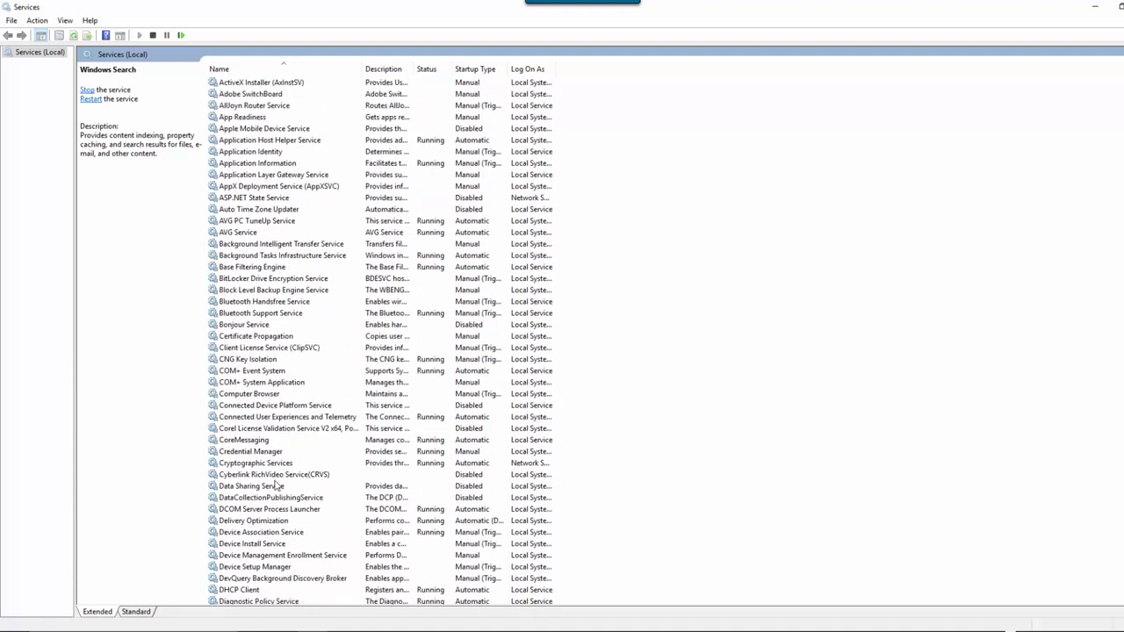
{"action": "left_click", "coordinate": [235, 489]}
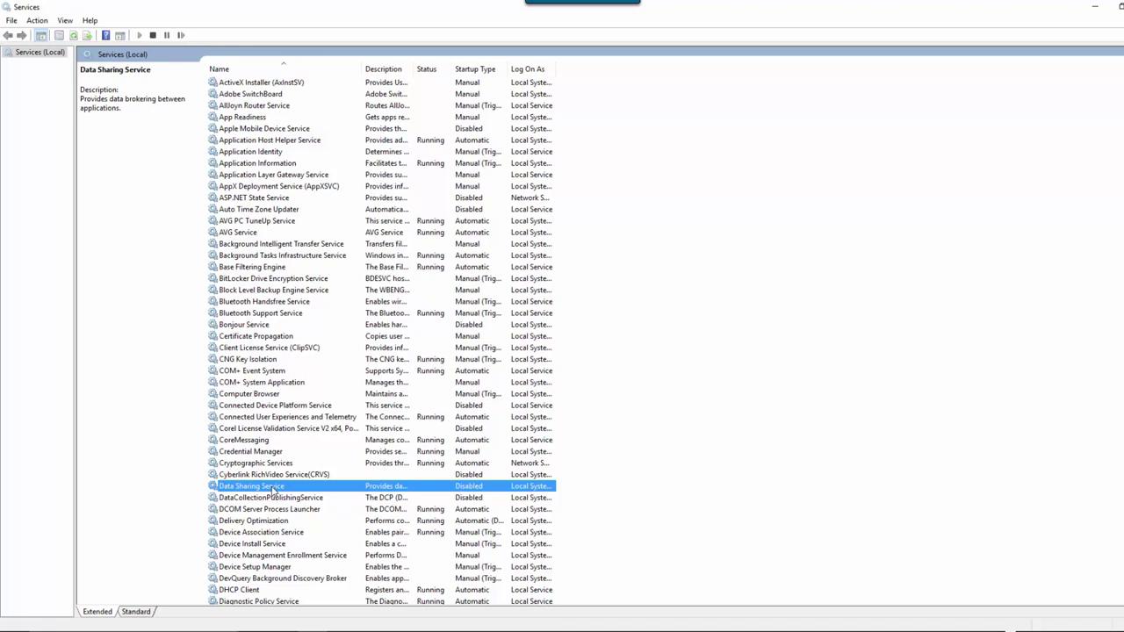
{"action": "double_click", "coordinate": [272, 488]}
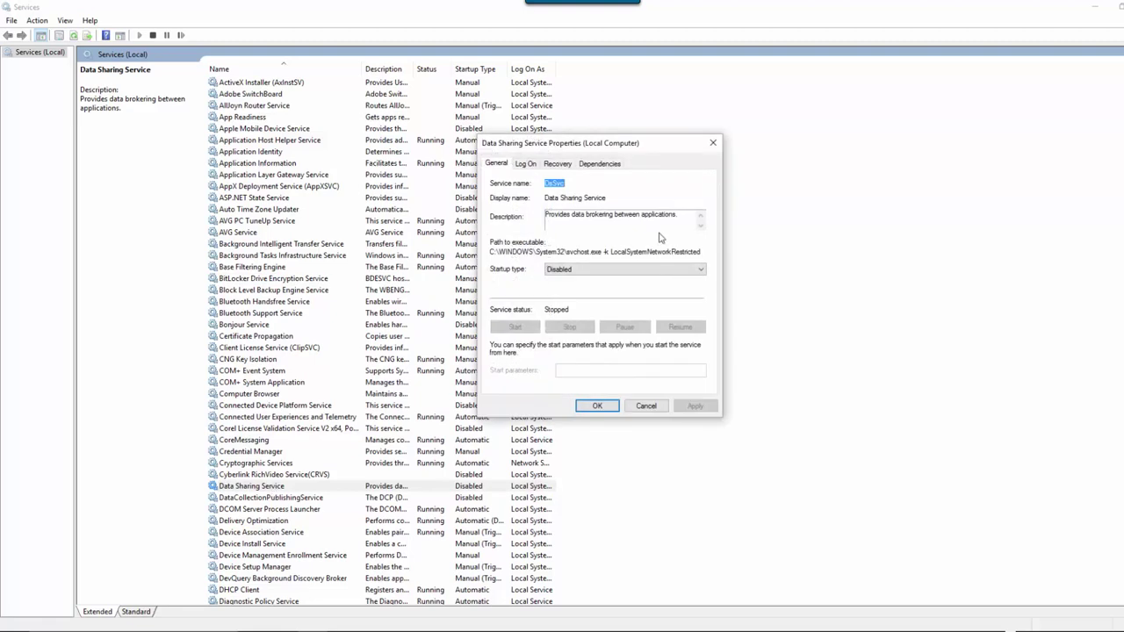
{"action": "left_click", "coordinate": [577, 276]}
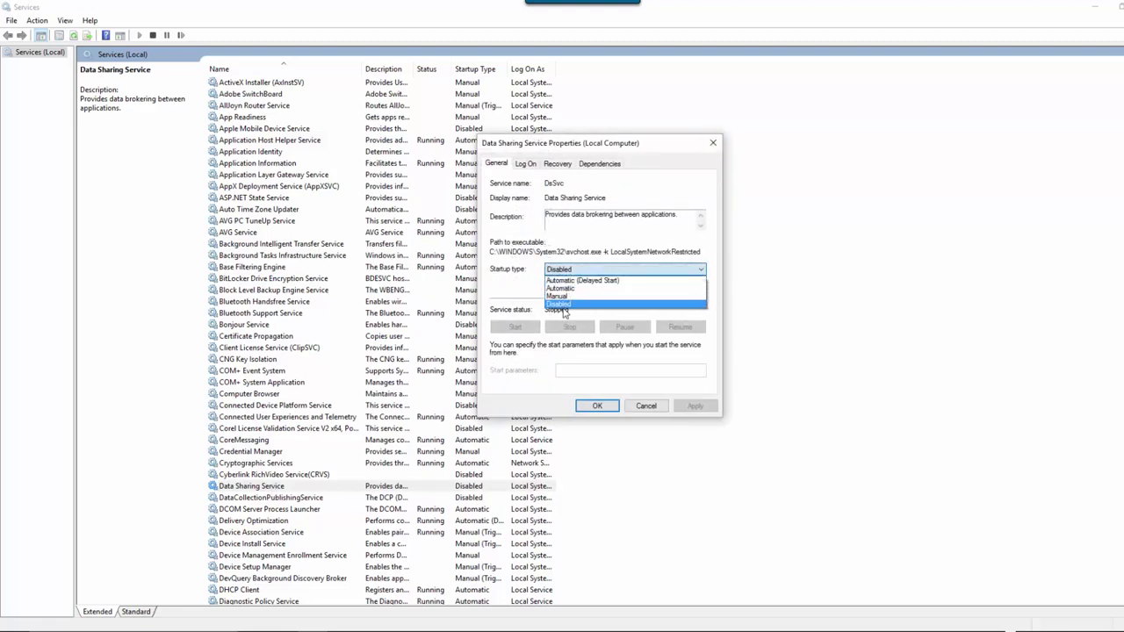
{"action": "left_click", "coordinate": [565, 306]}
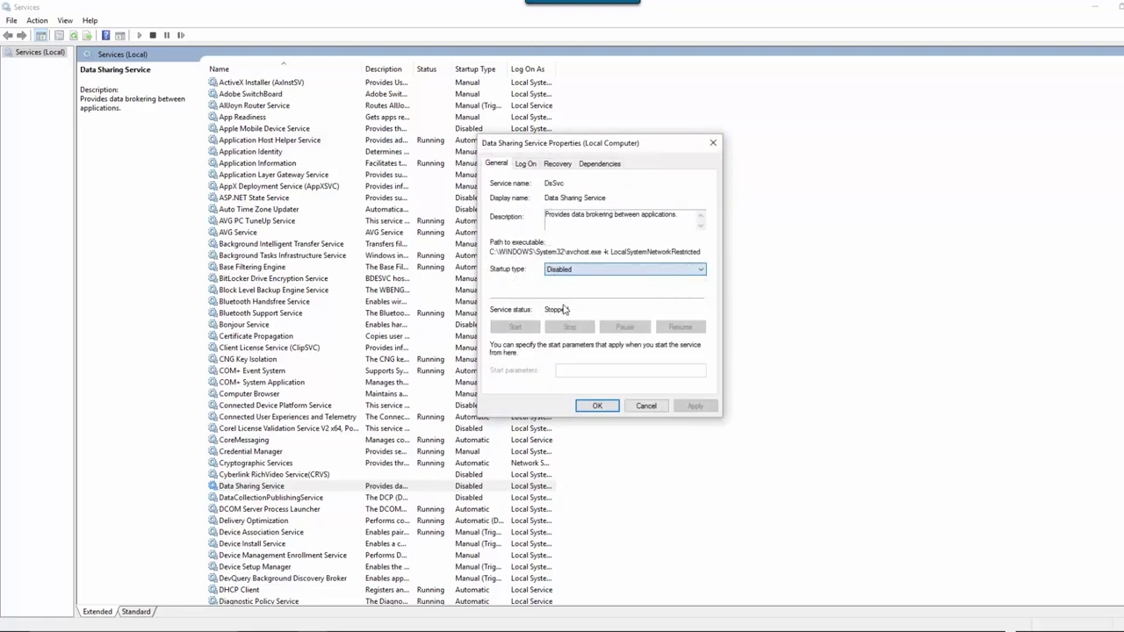
{"action": "left_click", "coordinate": [597, 407]}
- Review the descriptions of Device Install Service, DataCollectionPublishingService, Diagnostic Service Host and Diagnostic System Host
{"action": "scroll", "coordinate": [300, 418], "scroll_direction": "down", "scroll_amount": 2}
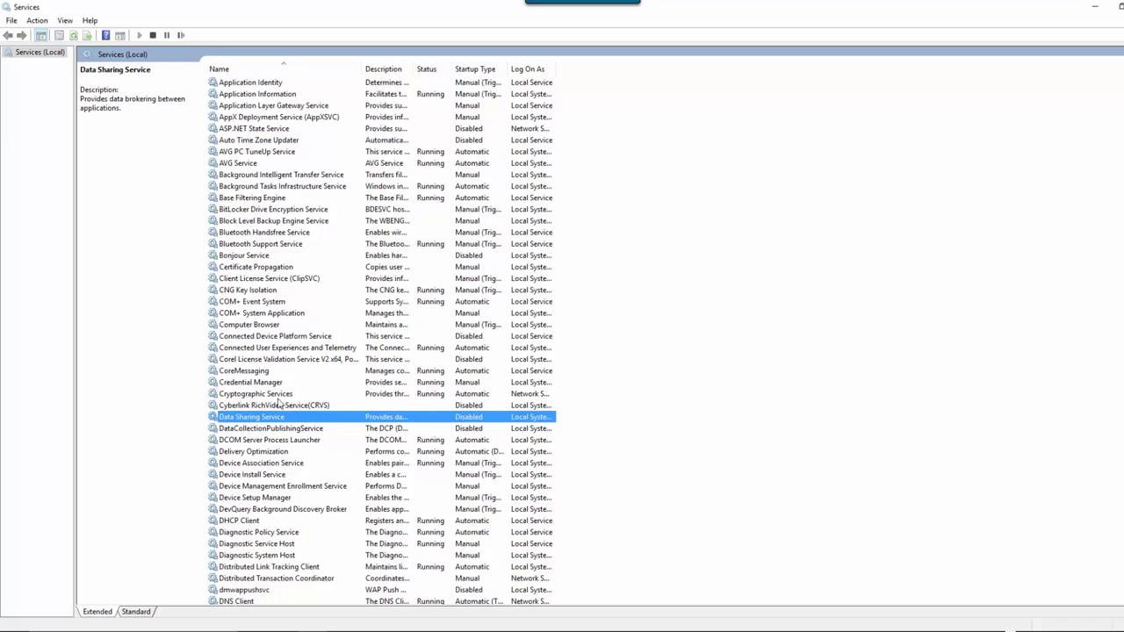
{"action": "scroll", "coordinate": [270, 400], "scroll_direction": "up", "scroll_amount": 1}
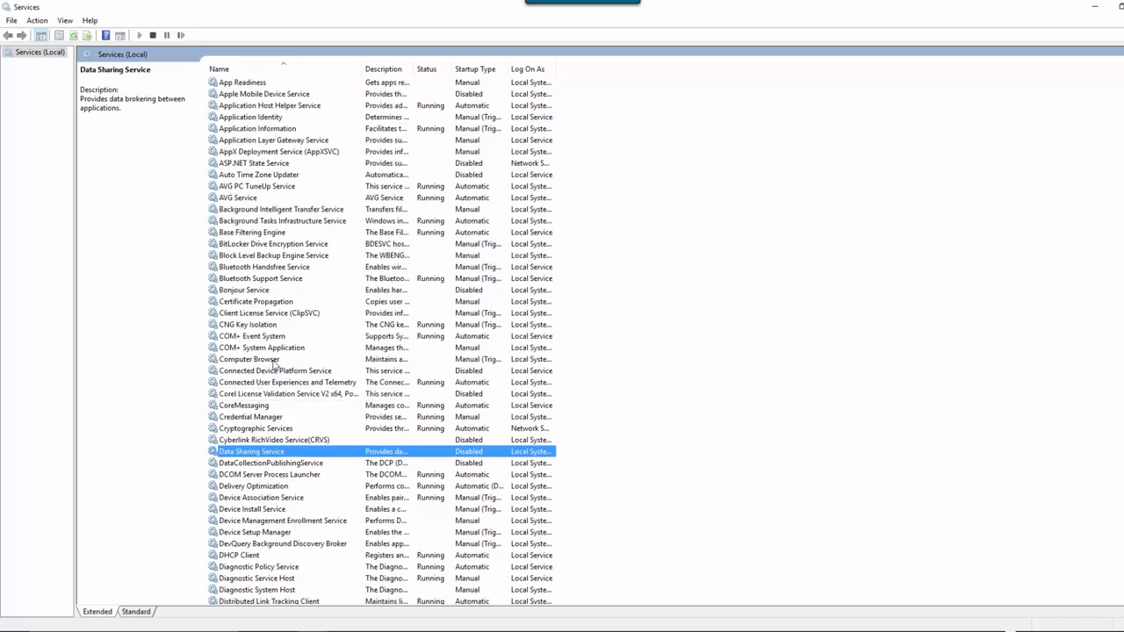
{"action": "scroll", "coordinate": [281, 467], "scroll_direction": "down", "scroll_amount": 1}
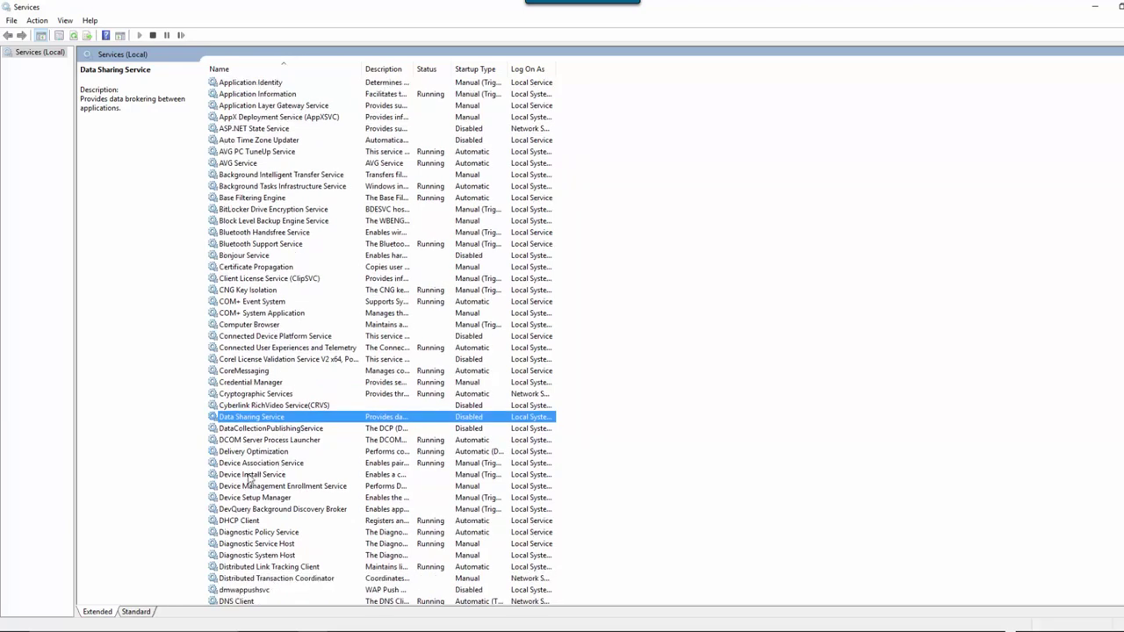
{"action": "left_click", "coordinate": [239, 476]}
{"action": "scroll", "coordinate": [263, 479], "scroll_direction": "down", "scroll_amount": 1}
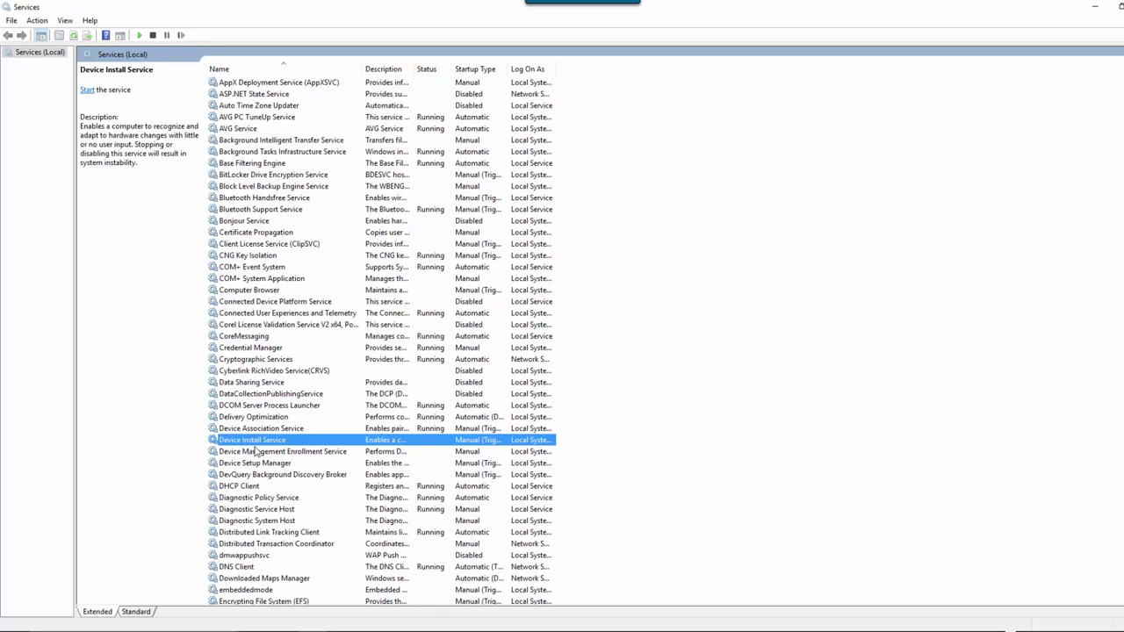
{"action": "left_click", "coordinate": [230, 396]}
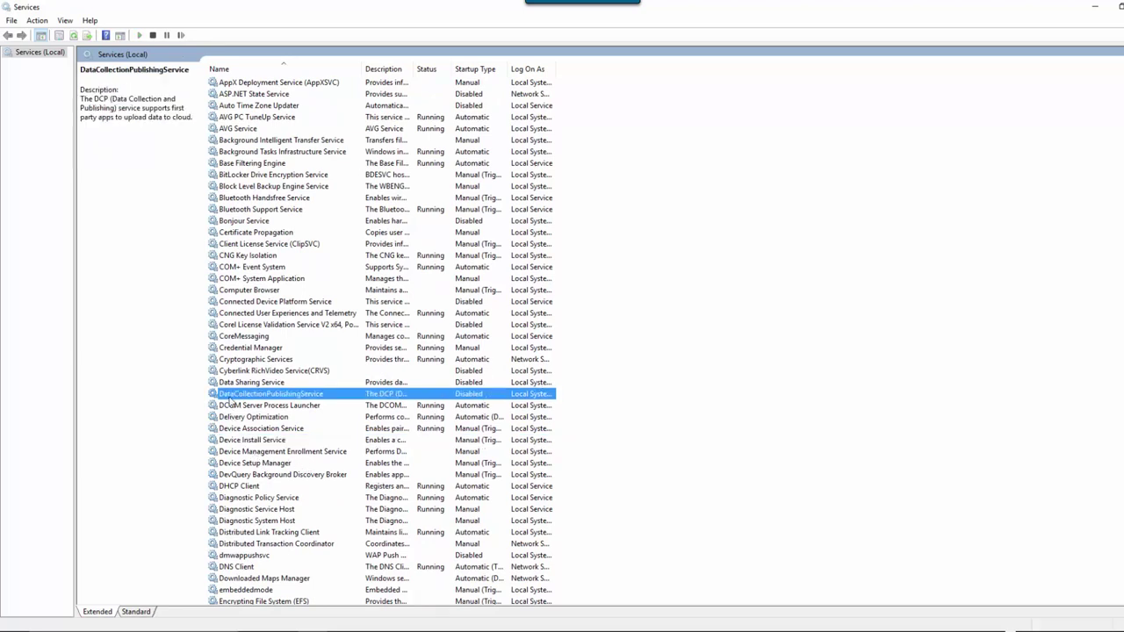
{"action": "scroll", "coordinate": [251, 452], "scroll_direction": "down", "scroll_amount": 1}
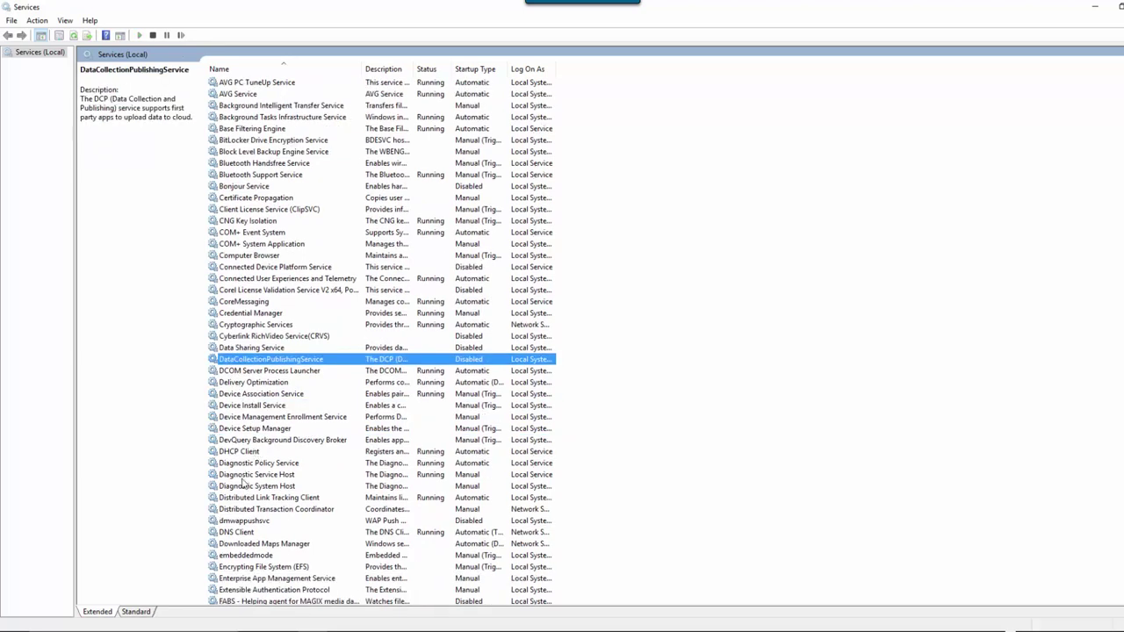
{"action": "left_click", "coordinate": [244, 476]}
{"action": "scroll", "coordinate": [244, 476], "scroll_direction": "down", "scroll_amount": 1}
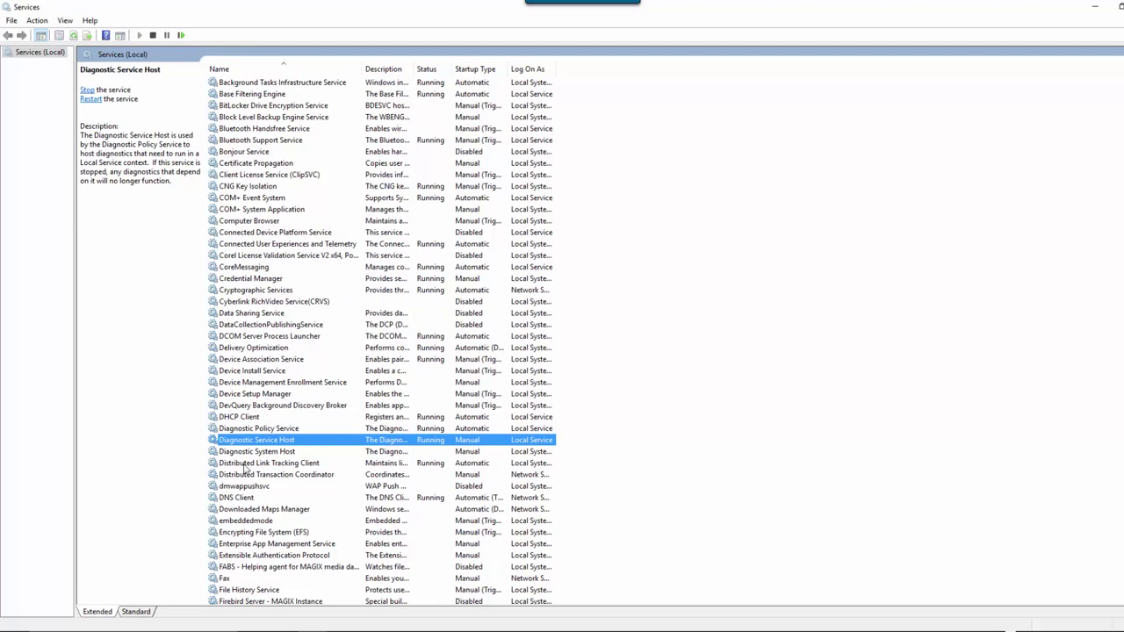
{"action": "left_click", "coordinate": [243, 454]}
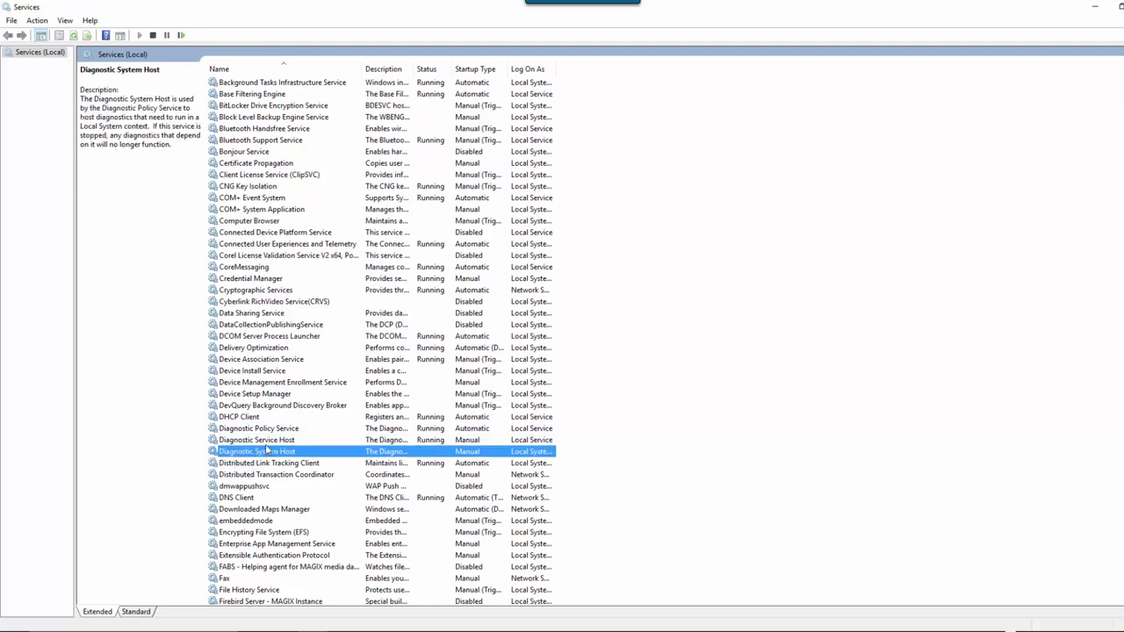
- Look through the services list below and above Diagnostic System Host for further services to adjust
{"action": "scroll", "coordinate": [266, 450], "scroll_direction": "down", "scroll_amount": 4}
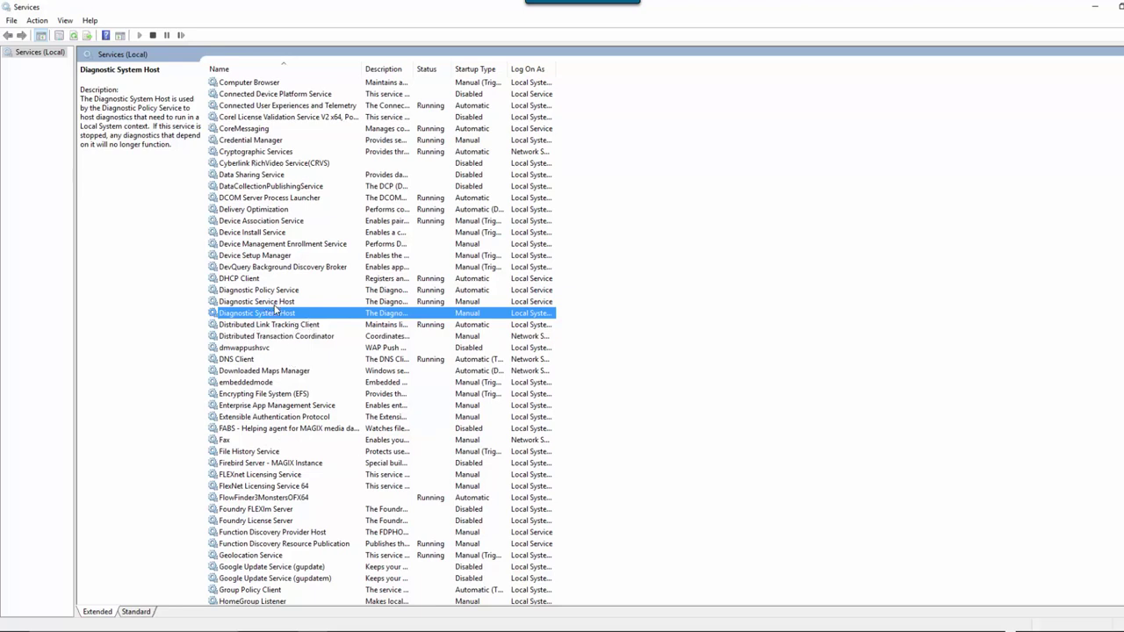
{"action": "scroll", "coordinate": [290, 347], "scroll_direction": "up", "scroll_amount": 1}
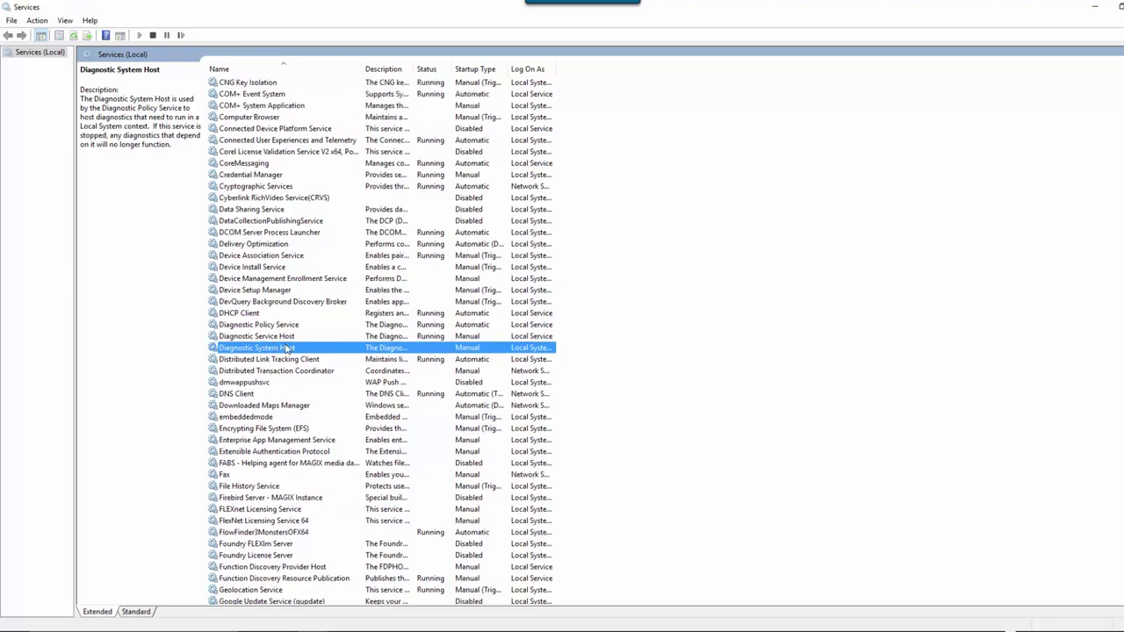
{"action": "scroll", "coordinate": [288, 349], "scroll_direction": "down", "scroll_amount": 1}
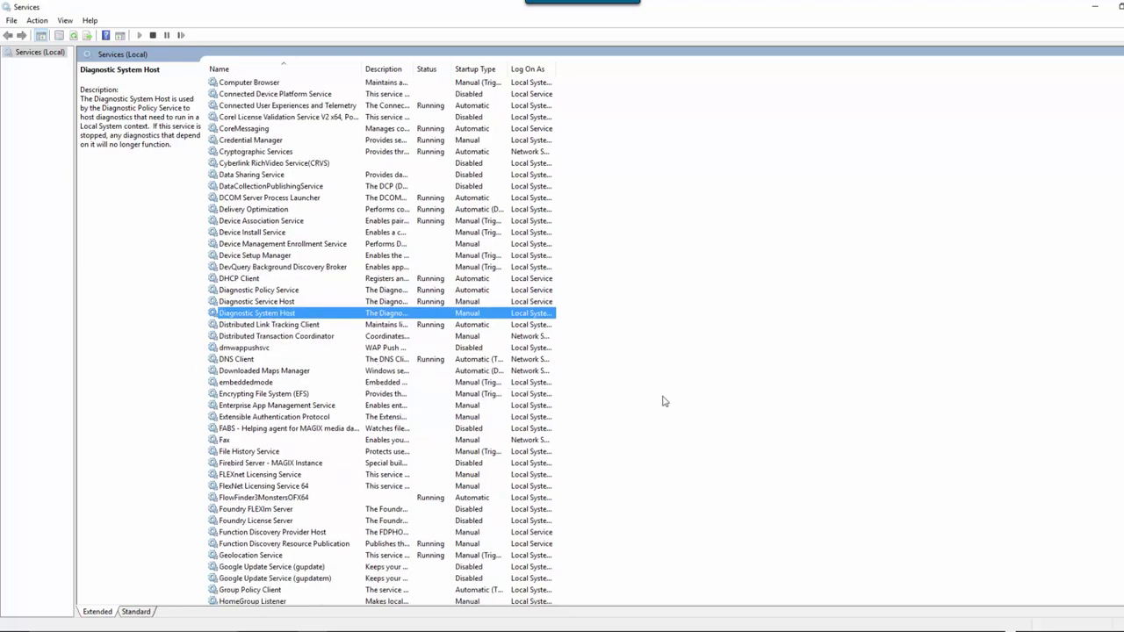
{"action": "scroll", "coordinate": [345, 350], "scroll_direction": "down", "scroll_amount": 2}
{"action": "scroll", "coordinate": [345, 350], "scroll_direction": "down", "scroll_amount": 3}
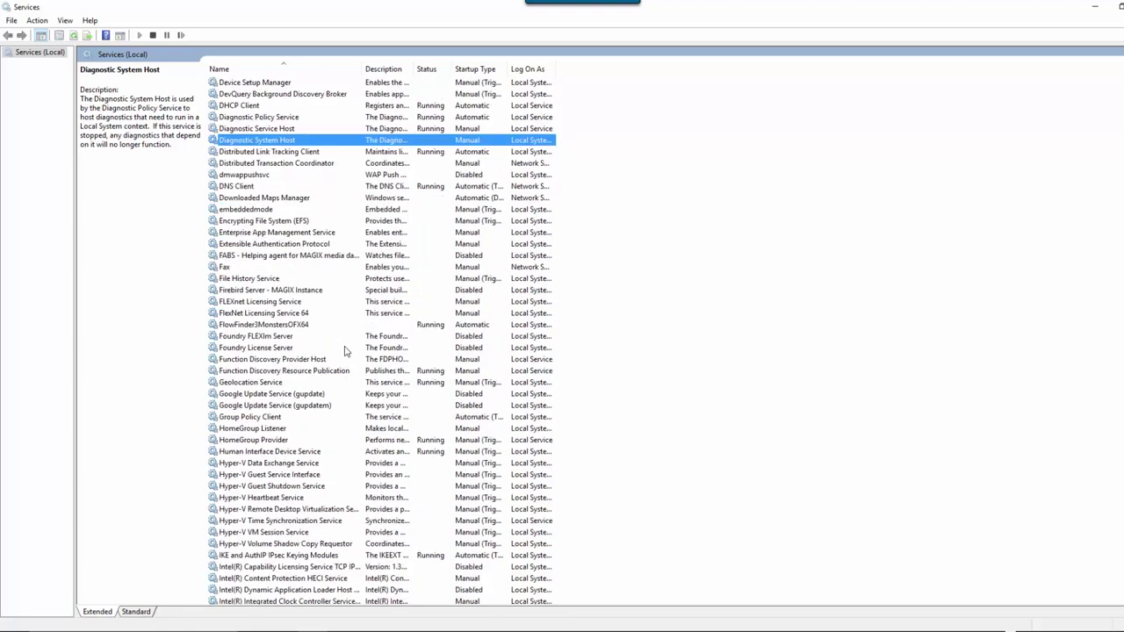
{"action": "scroll", "coordinate": [345, 351], "scroll_direction": "down", "scroll_amount": 8}
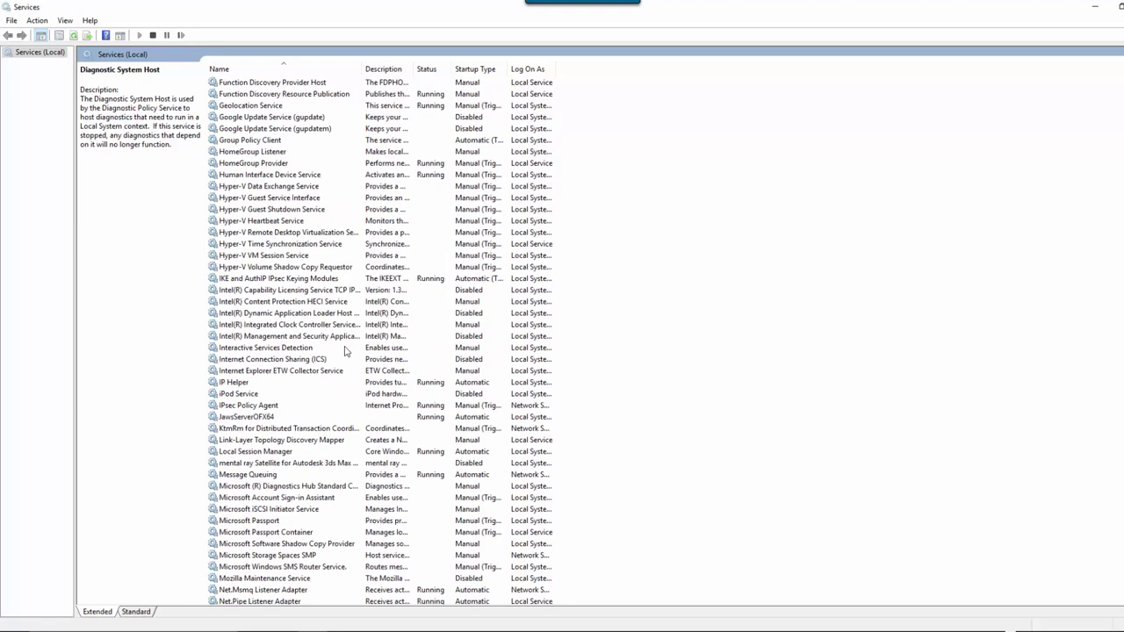
{"action": "scroll", "coordinate": [345, 351], "scroll_direction": "down", "scroll_amount": 2}
{"action": "scroll", "coordinate": [345, 350], "scroll_direction": "up", "scroll_amount": 16}
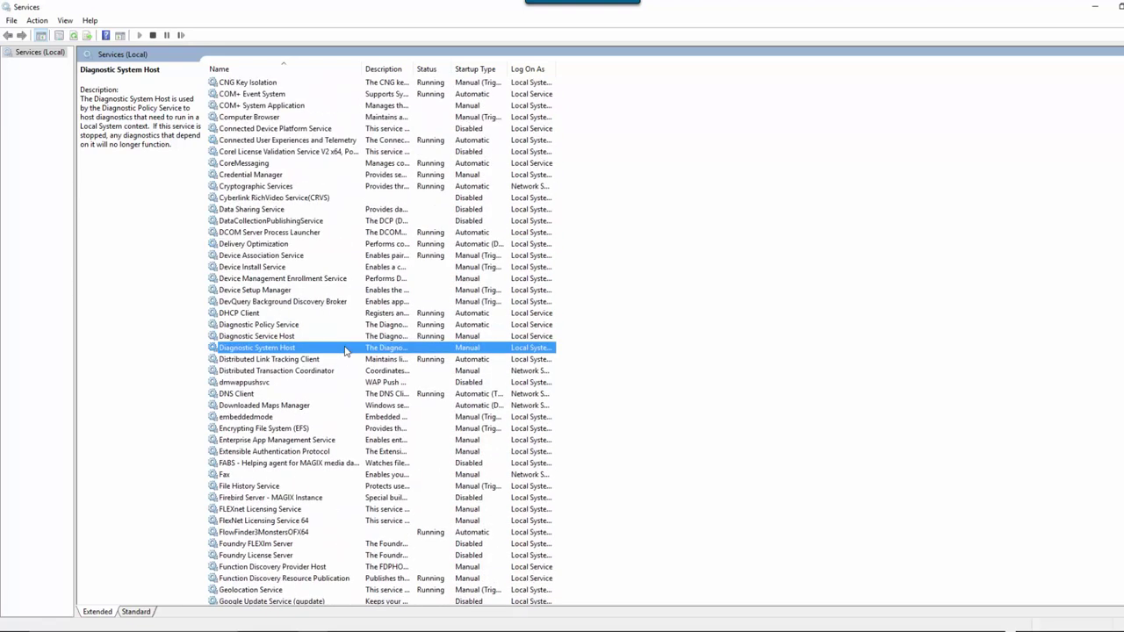
- Set the startup type of the dmwappushsvc service to Disabled and confirm its properties
{"action": "left_click", "coordinate": [236, 386]}
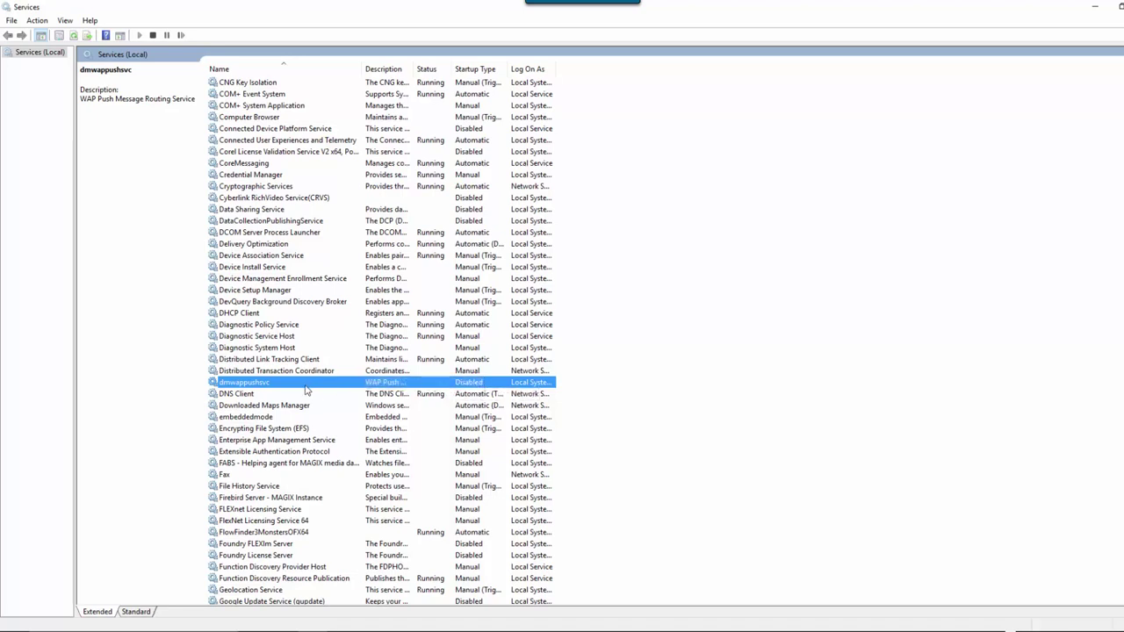
{"action": "double_click", "coordinate": [353, 386]}
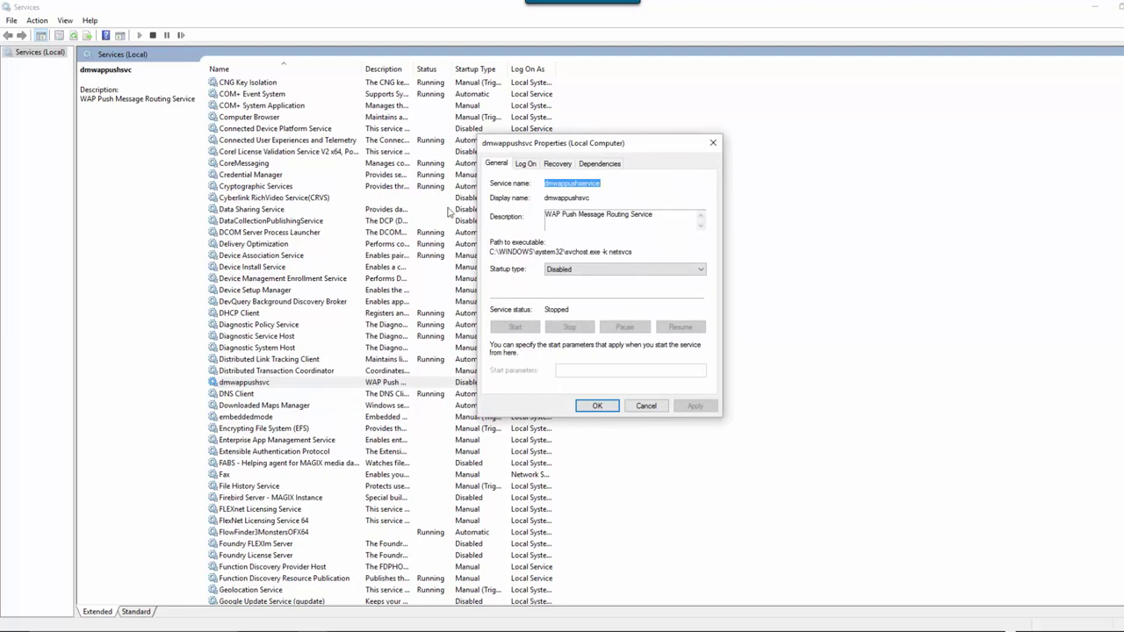
{"action": "left_click", "coordinate": [594, 269]}
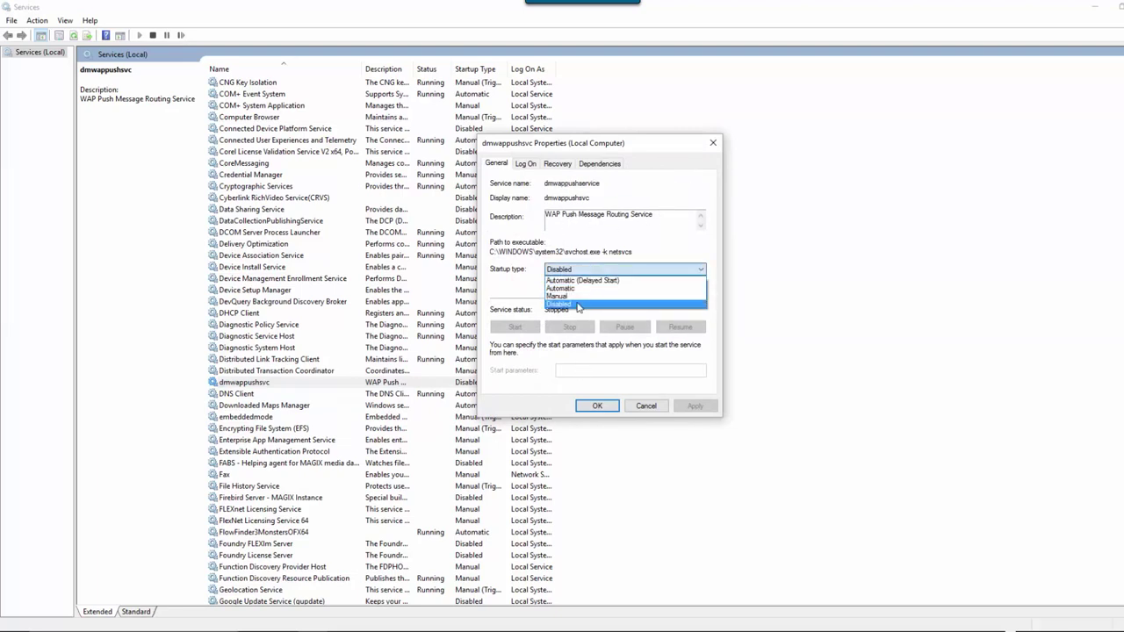
{"action": "left_click", "coordinate": [578, 305]}
{"action": "left_click", "coordinate": [695, 406]}
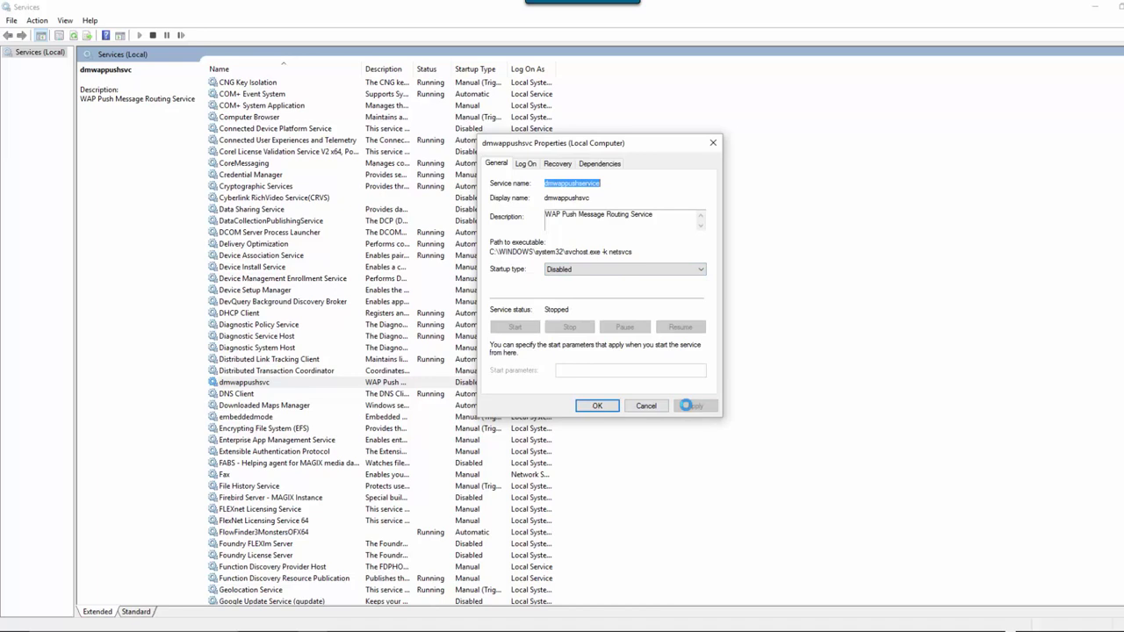
{"action": "left_click", "coordinate": [597, 407]}
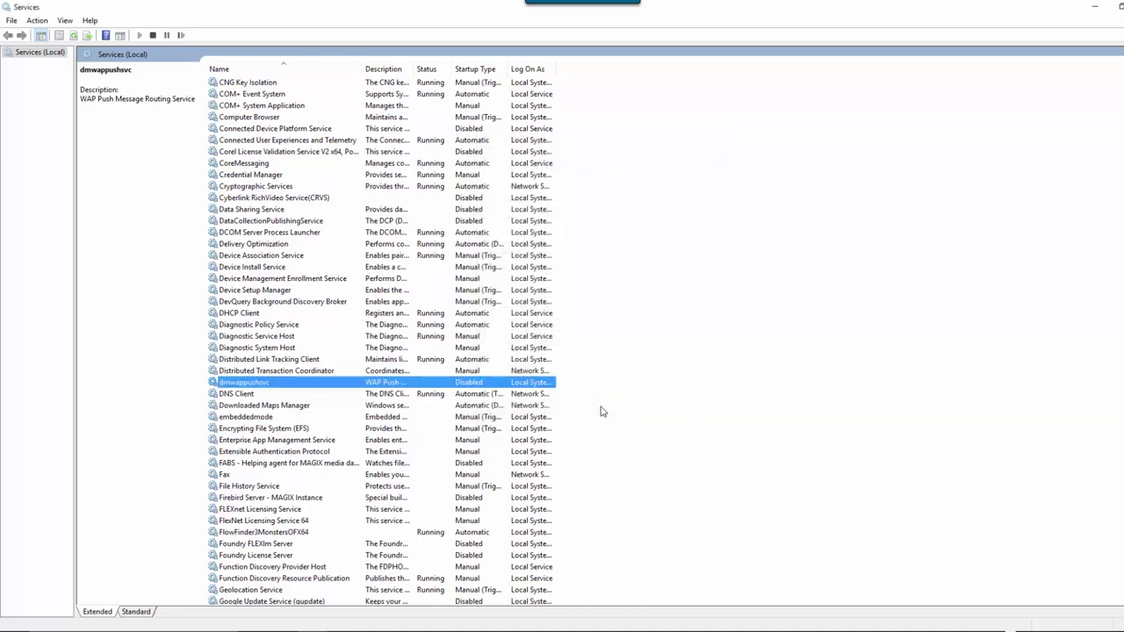
- Restore the Services window to its smaller size, look further down the list and close the window
{"action": "scroll", "coordinate": [602, 411], "scroll_direction": "down", "scroll_amount": 1}
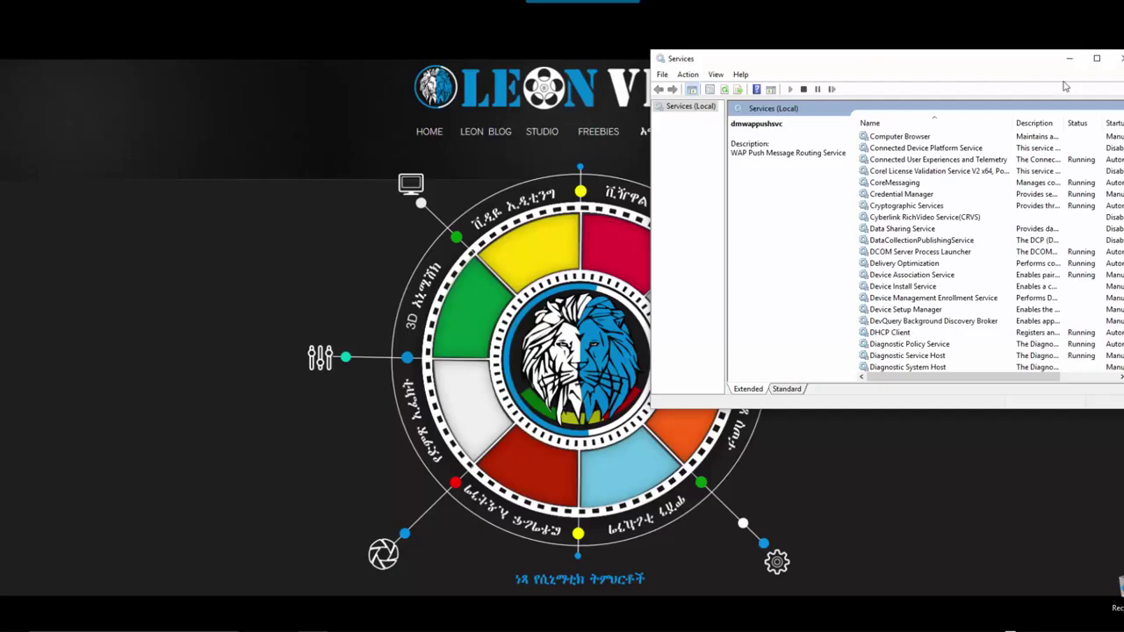
{"action": "double_click", "coordinate": [985, 9]}
{"action": "left_click_drag", "start_coordinate": [875, 69], "coordinate": [604, 70]}
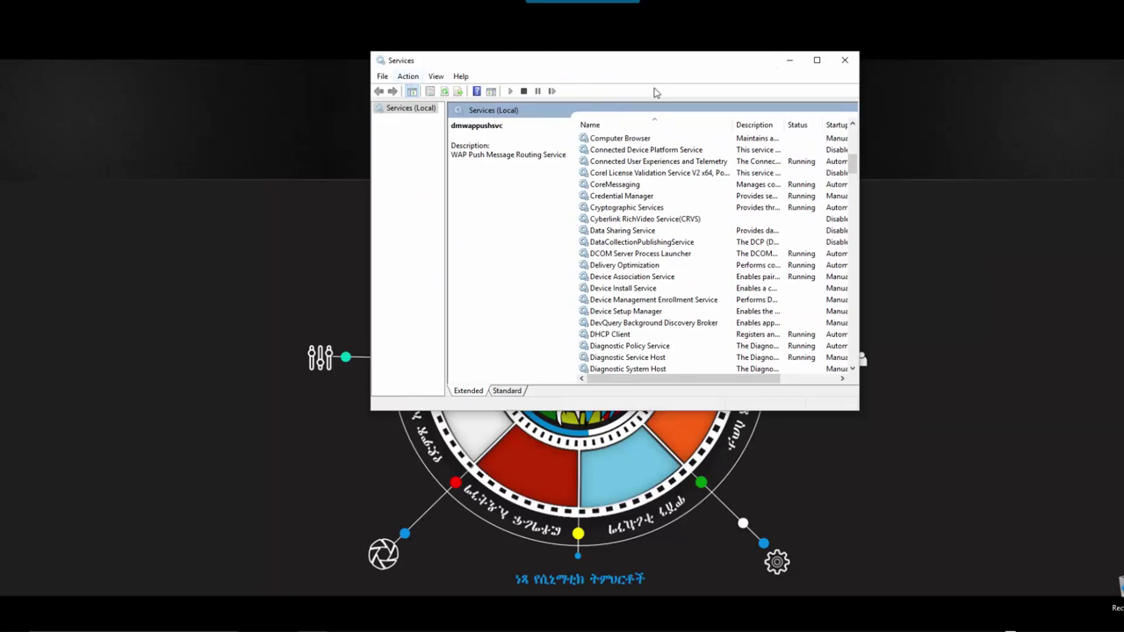
{"action": "left_click_drag", "start_coordinate": [855, 166], "coordinate": [851, 208]}
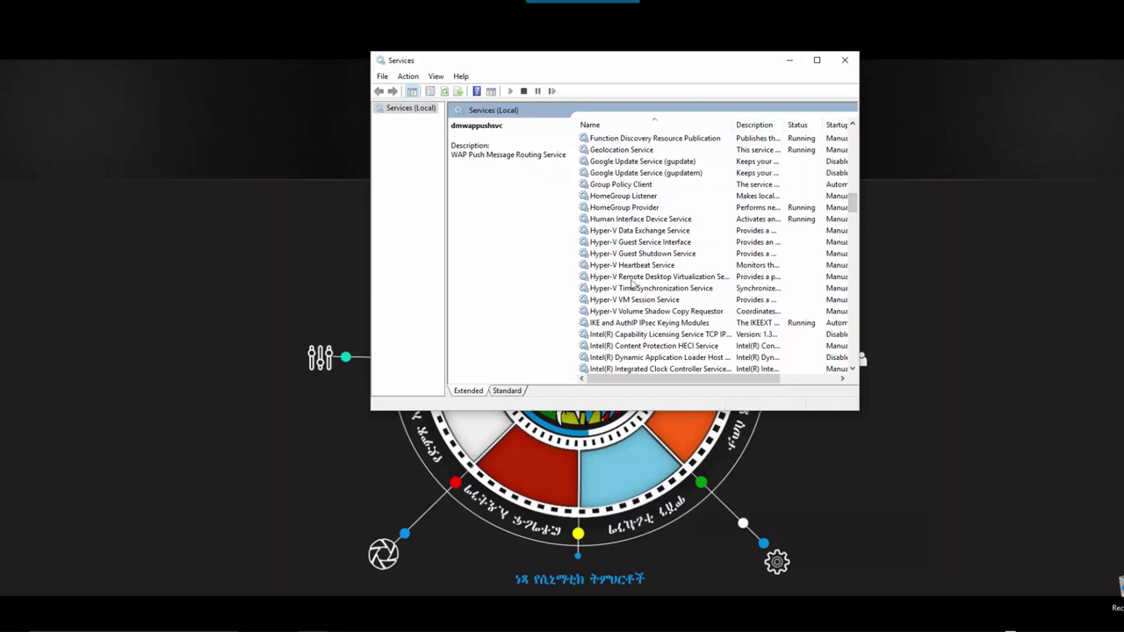
{"action": "left_click", "coordinate": [845, 61]}
- Find Task Manager with a Windows search for "task", open it and make its window taller
{"action": "key", "text": "super"}
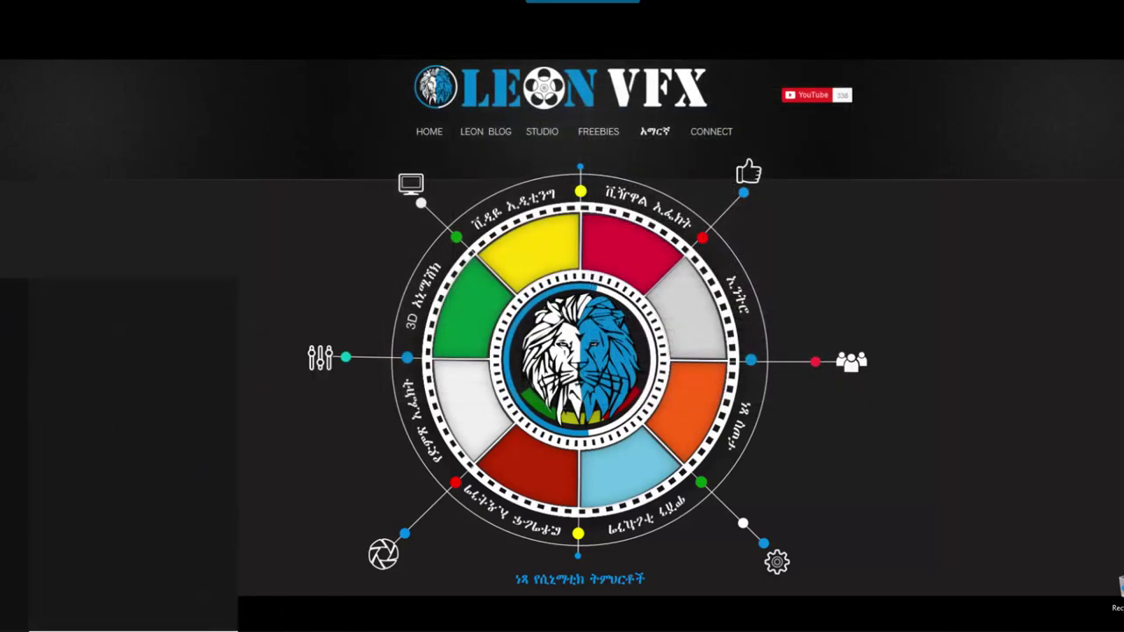
{"action": "key", "text": "super+s"}
{"action": "type", "text": "task"}
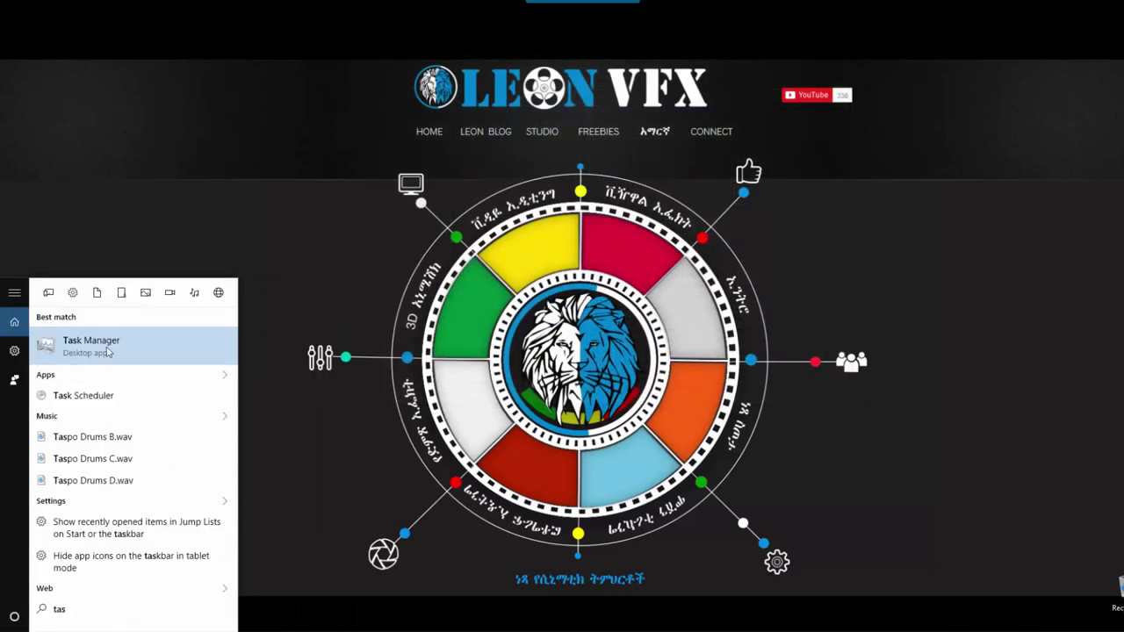
{"action": "left_click", "coordinate": [106, 352]}
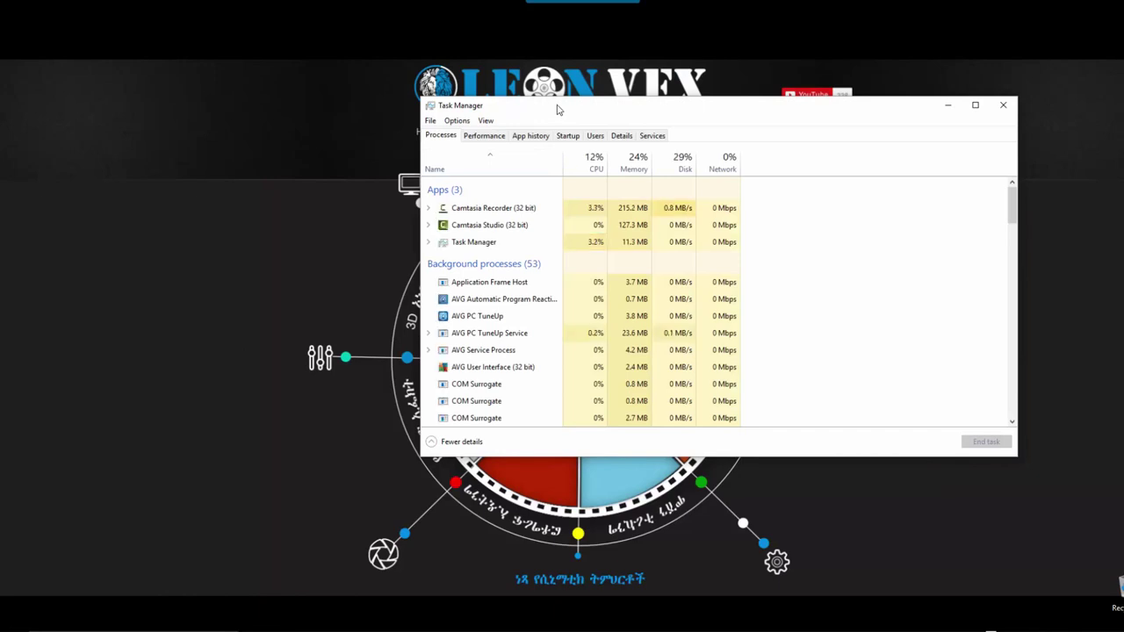
{"action": "left_click_drag", "start_coordinate": [792, 456], "coordinate": [793, 560]}
- Review the startup programs, running processes, CPU performance and app usage history in Task Manager
{"action": "left_click", "coordinate": [568, 136]}
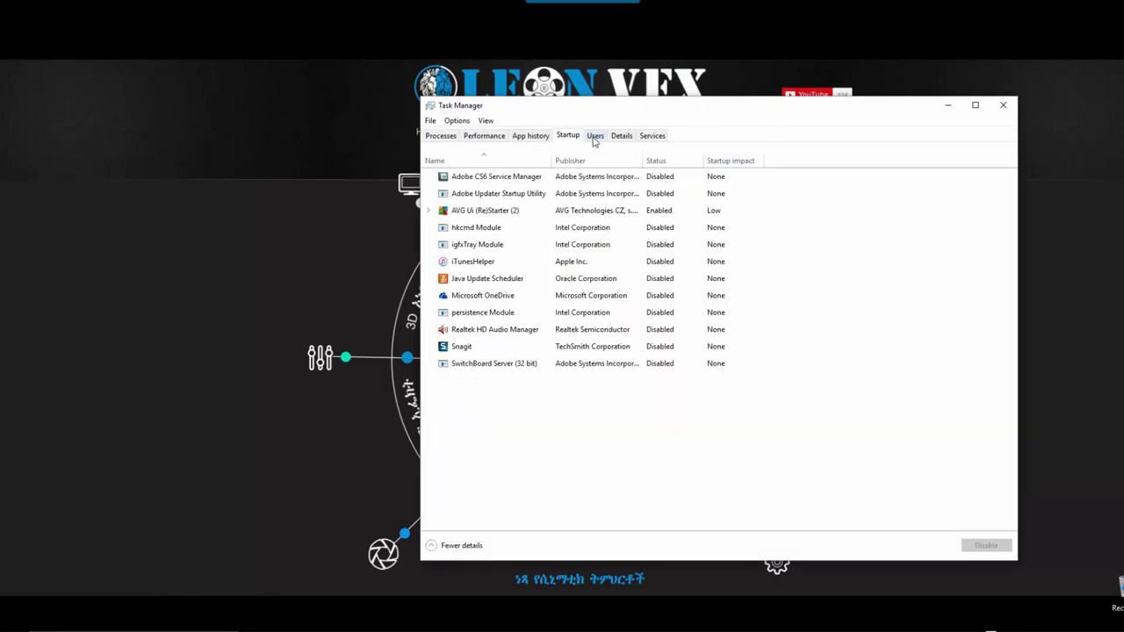
{"action": "left_click", "coordinate": [445, 140]}
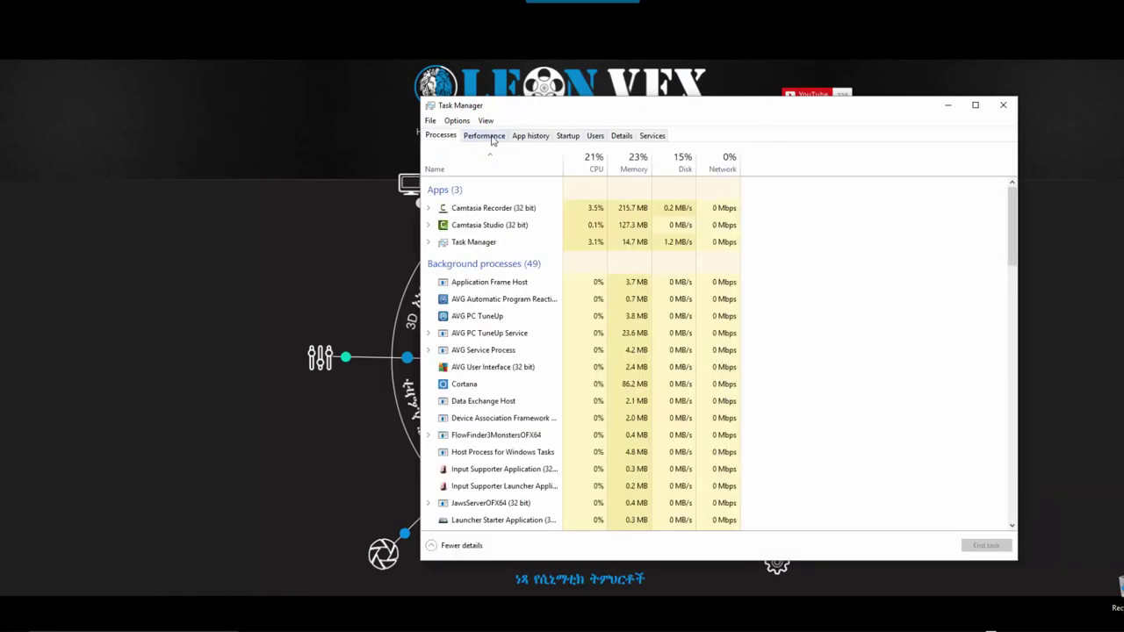
{"action": "scroll", "coordinate": [483, 400], "scroll_direction": "down", "scroll_amount": 5}
{"action": "scroll", "coordinate": [487, 400], "scroll_direction": "down", "scroll_amount": 9}
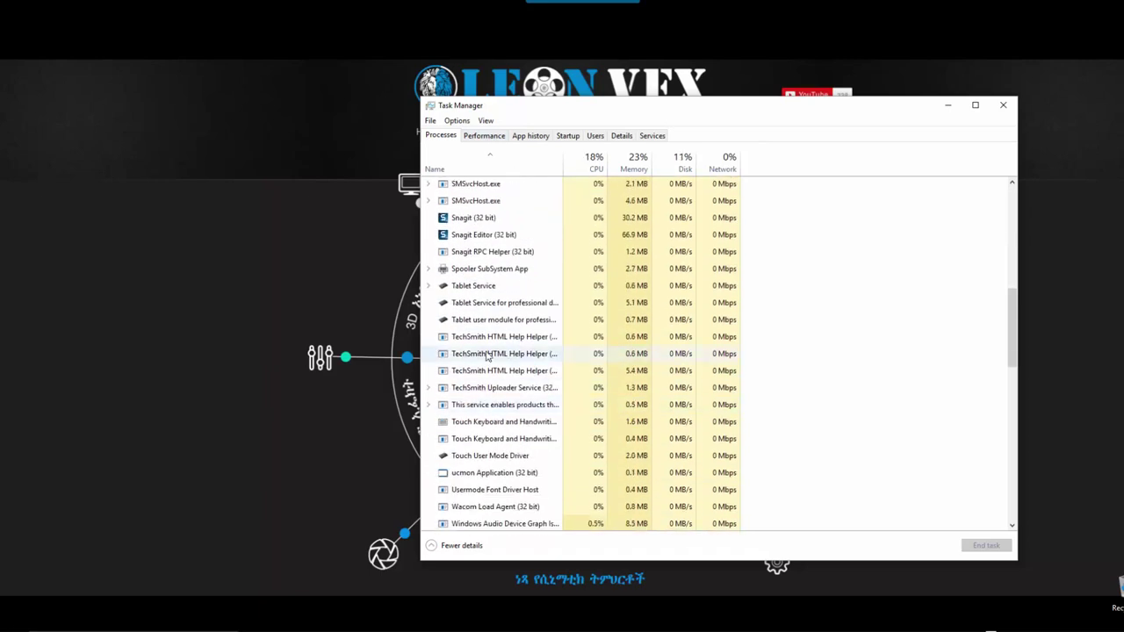
{"action": "scroll", "coordinate": [487, 369], "scroll_direction": "up", "scroll_amount": 3}
{"action": "left_click", "coordinate": [484, 136]}
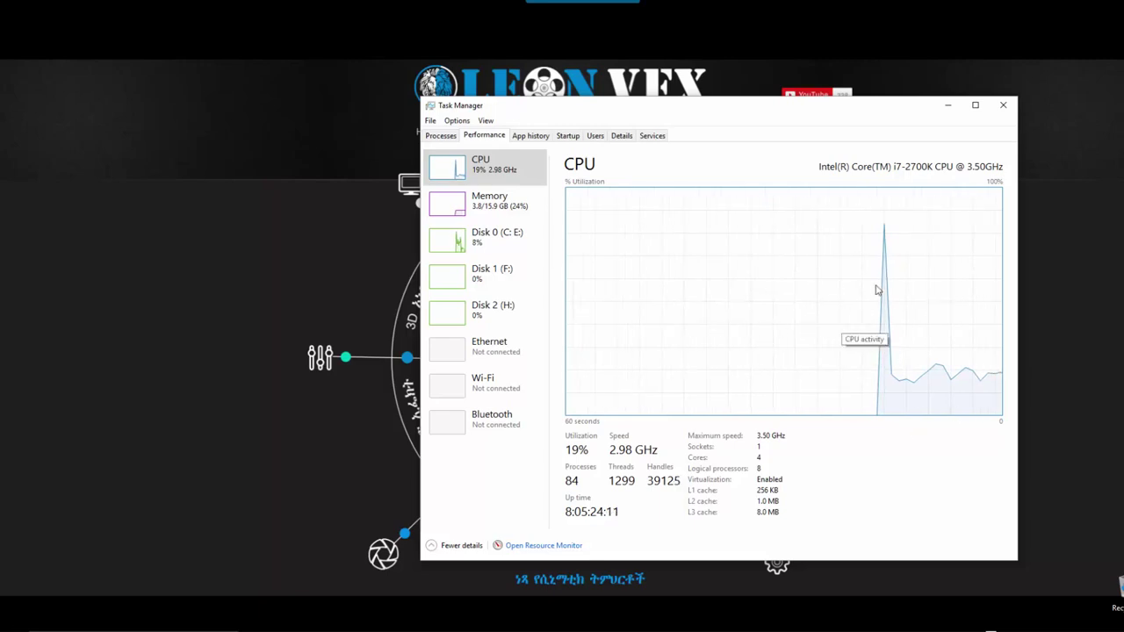
{"action": "left_click", "coordinate": [532, 136]}
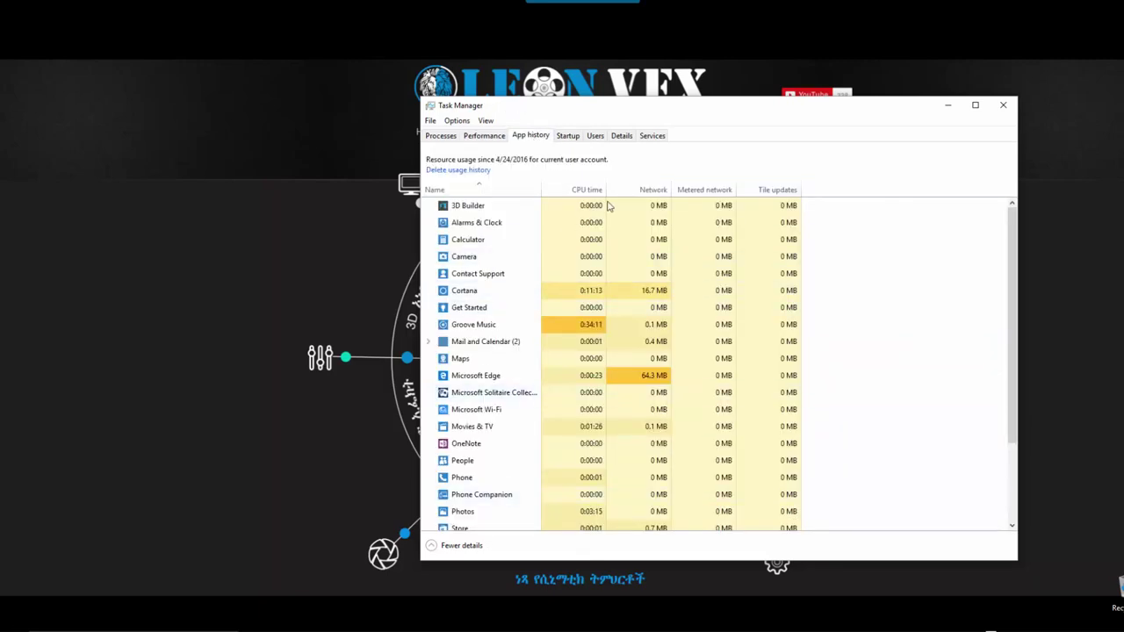
- Enable the Adobe CS6 Service Manager startup program and disable it again
{"action": "left_click", "coordinate": [567, 136]}
{"action": "left_click_drag", "start_coordinate": [595, 112], "coordinate": [534, 114]}
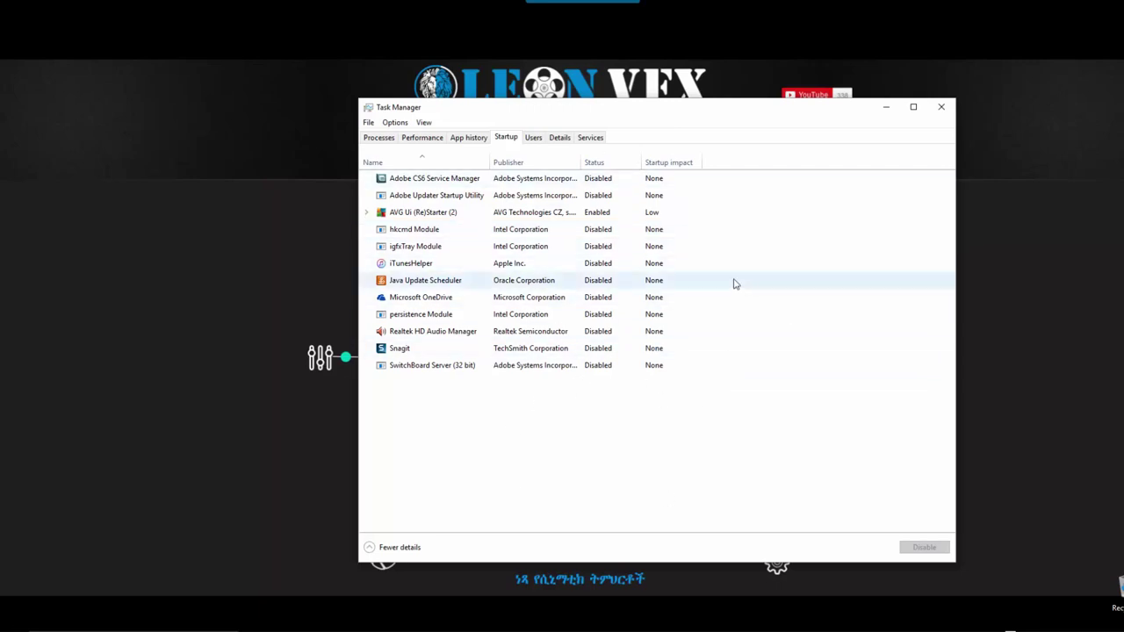
{"action": "left_click", "coordinate": [604, 182]}
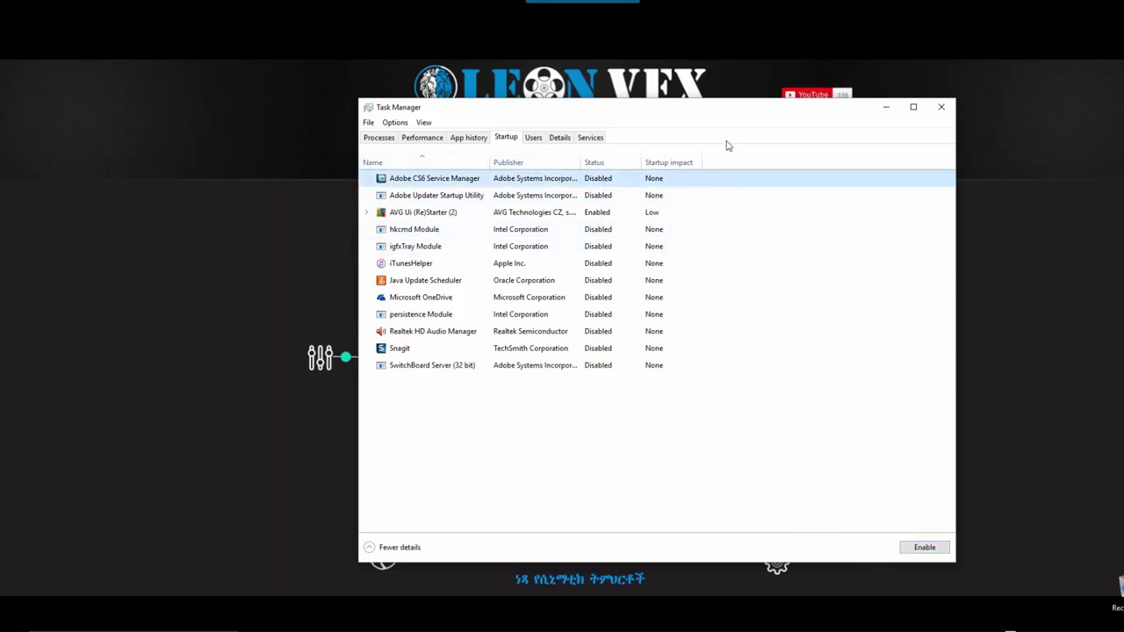
{"action": "left_click_drag", "start_coordinate": [707, 563], "coordinate": [709, 403]}
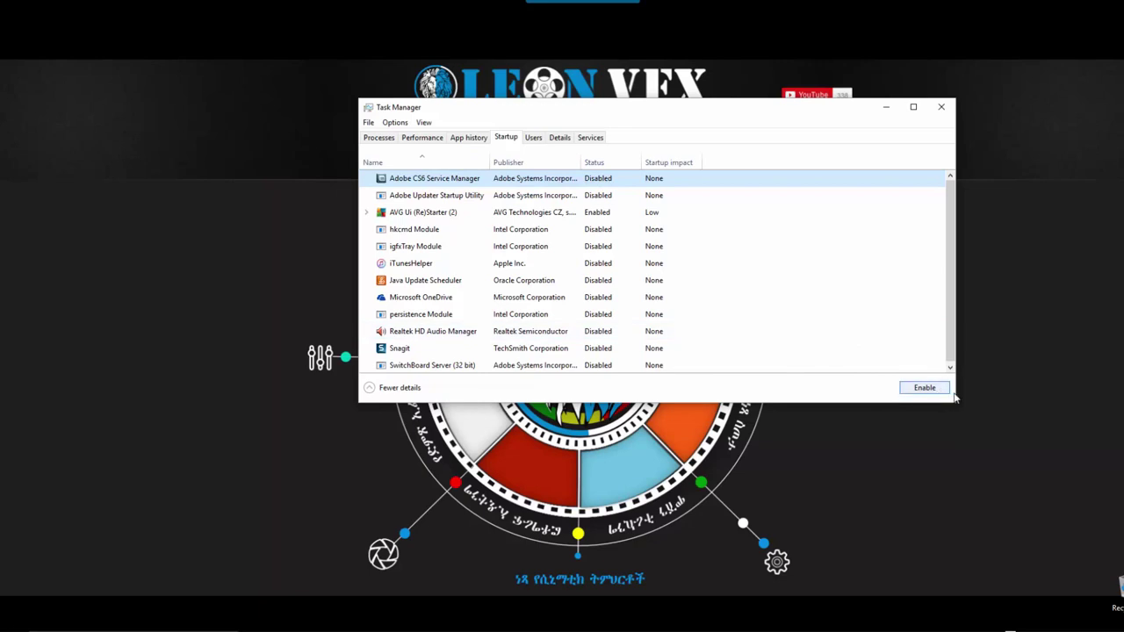
{"action": "left_click", "coordinate": [928, 391]}
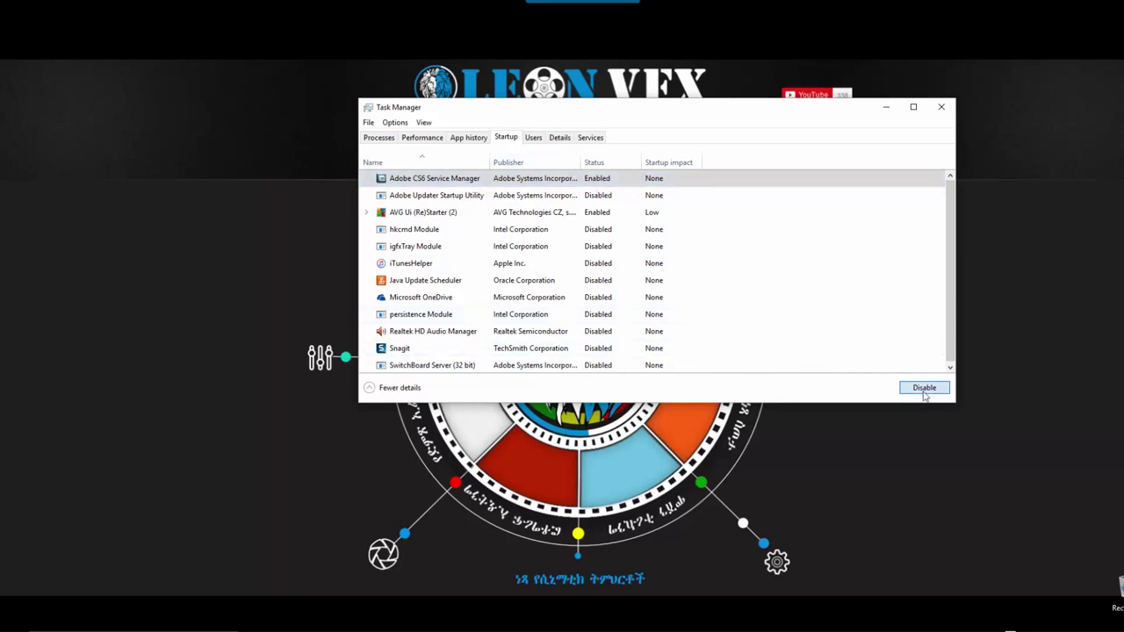
{"action": "left_click", "coordinate": [924, 391]}
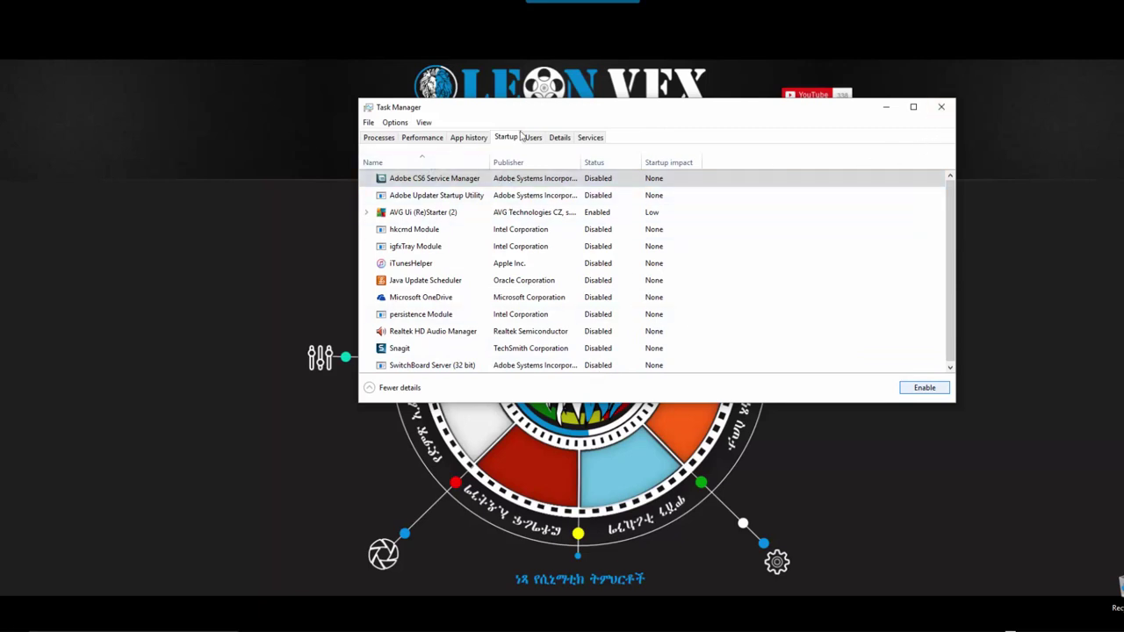
- Close Task Manager and open Defragment and Optimize Drives through a Windows search for "def"
{"action": "left_click", "coordinate": [942, 109]}
{"action": "key", "text": "super"}
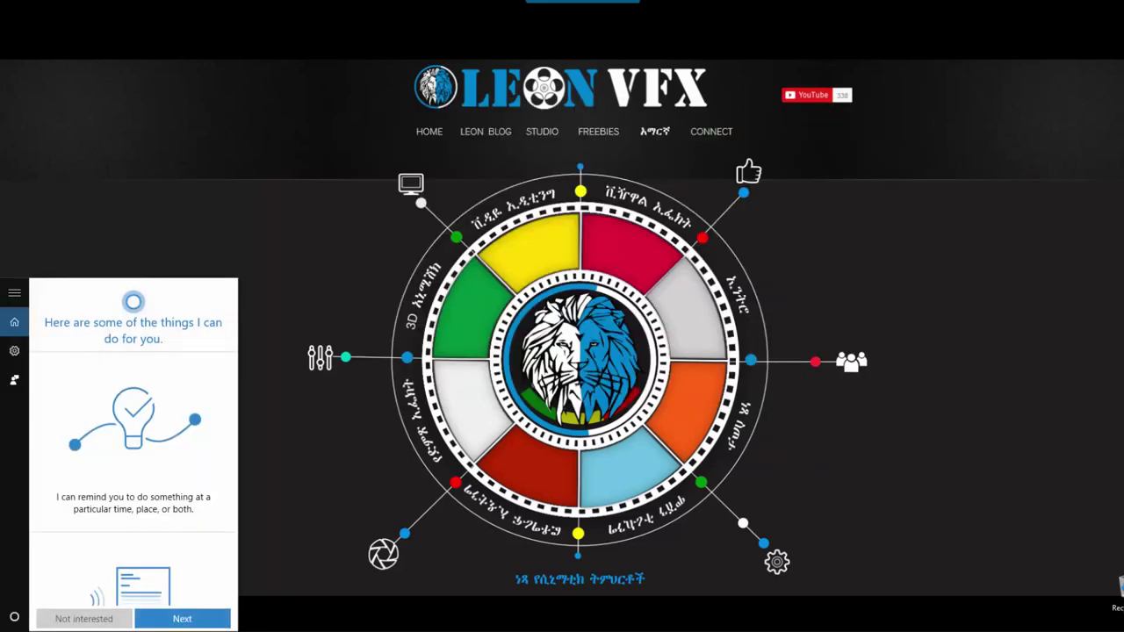
{"action": "type", "text": "def"}
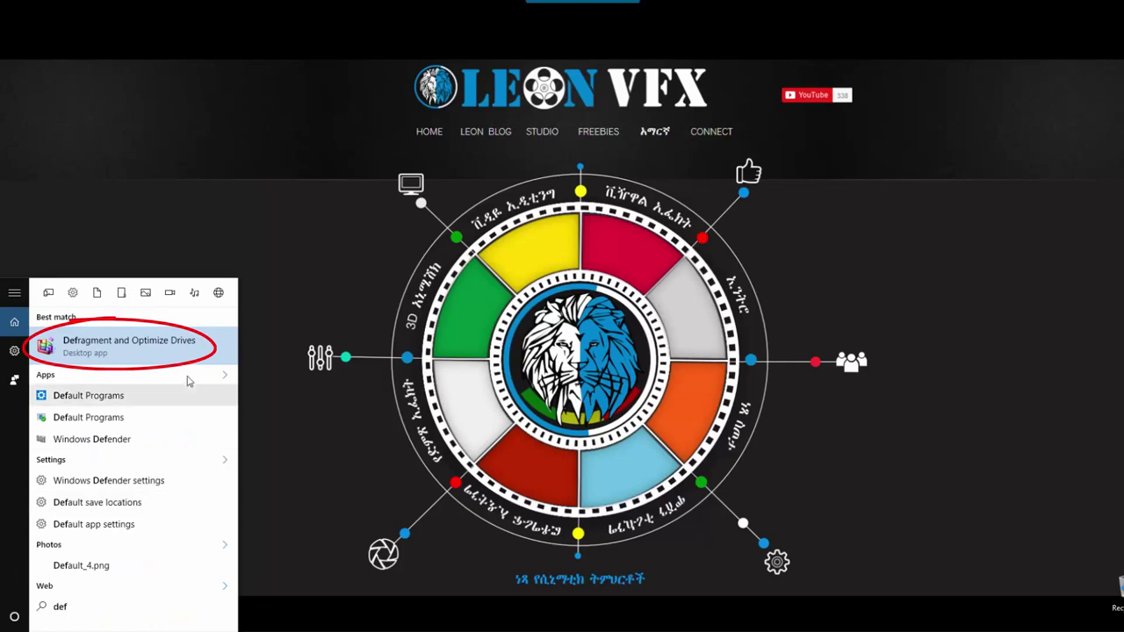
{"action": "left_click", "coordinate": [124, 349]}
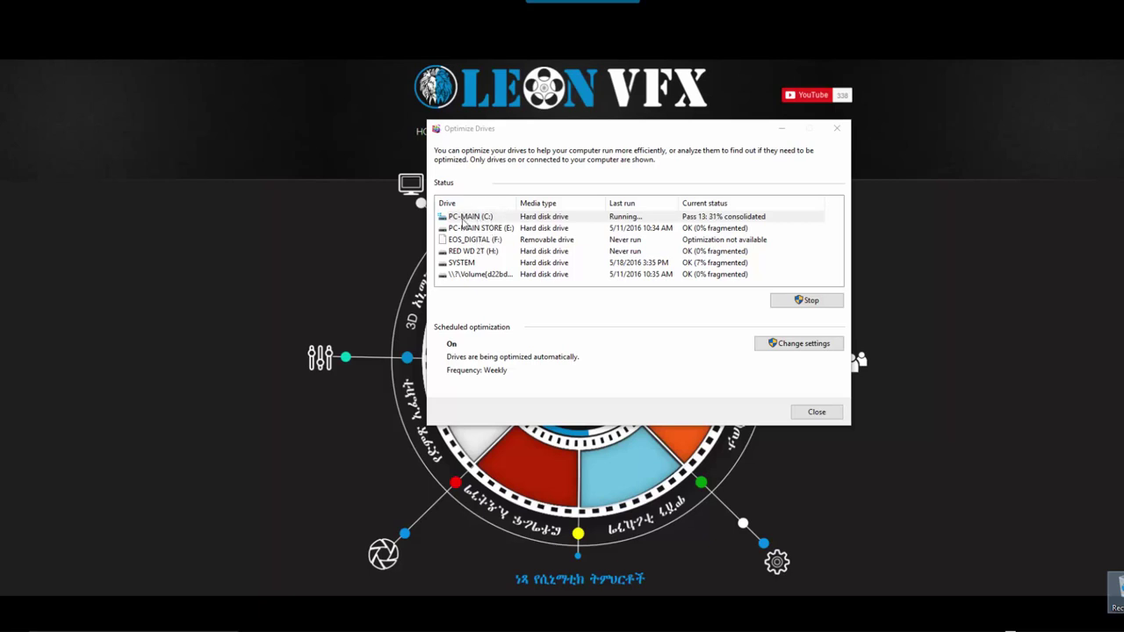
- Stop the running optimization of the PC-MAIN (C:) drive and start optimizing that drive again
{"action": "left_click", "coordinate": [464, 221]}
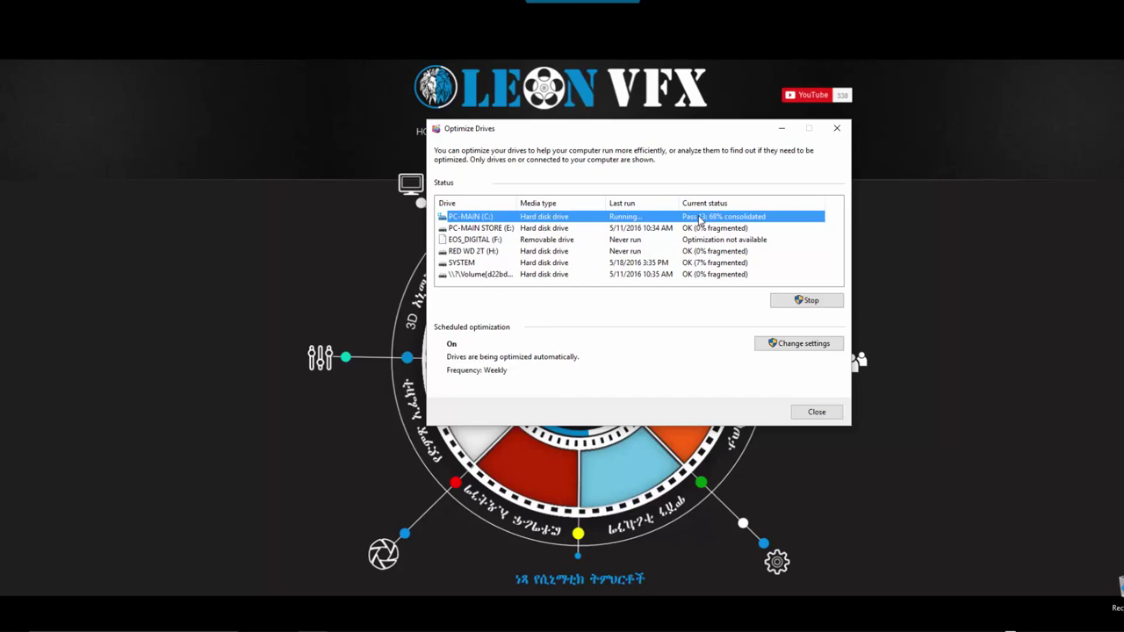
{"action": "left_click", "coordinate": [806, 300]}
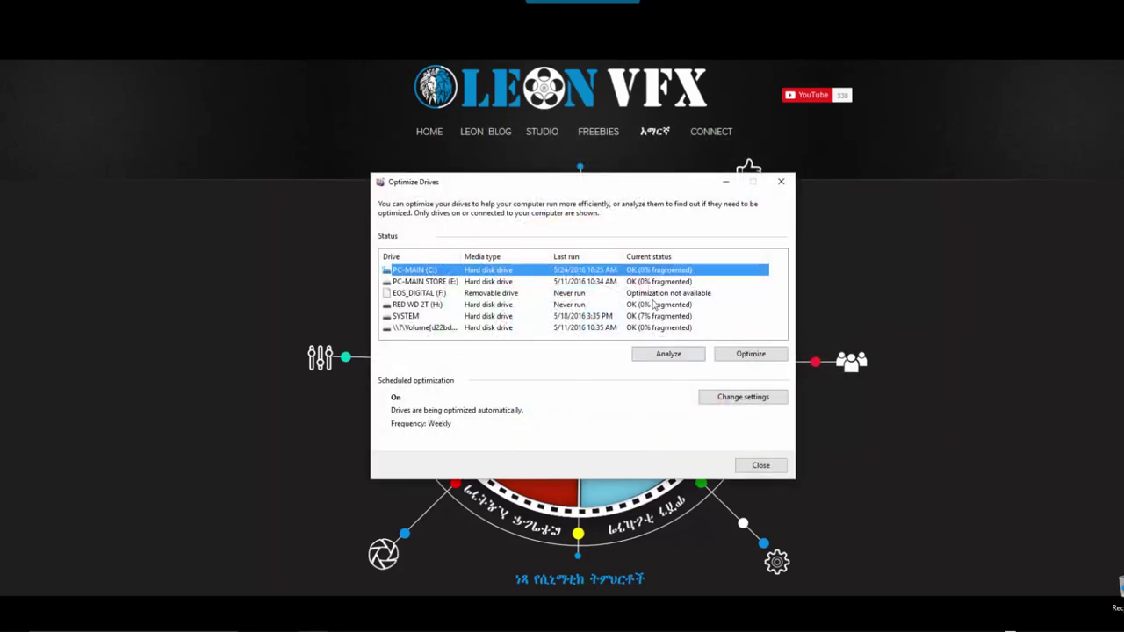
{"action": "left_click_drag", "start_coordinate": [604, 190], "coordinate": [522, 145]}
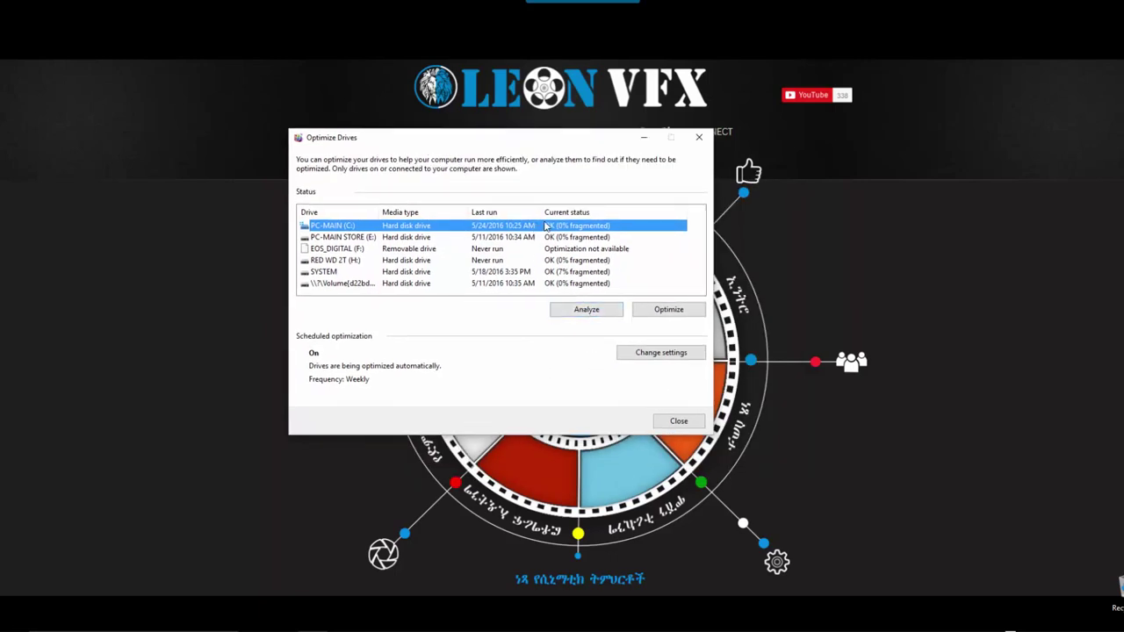
{"action": "left_click", "coordinate": [674, 310]}
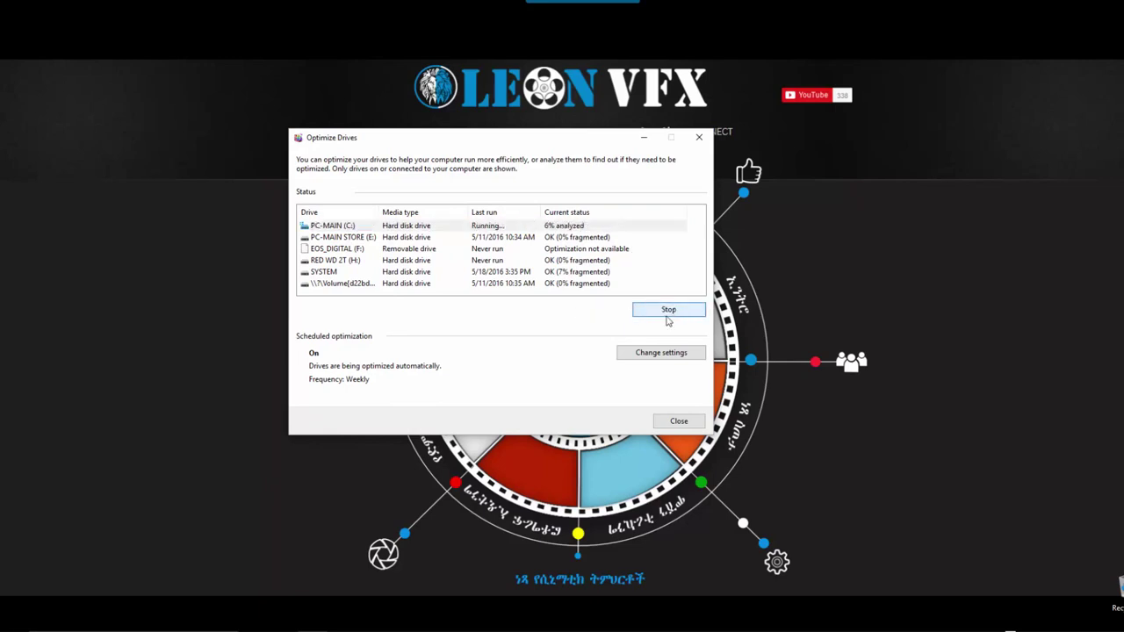